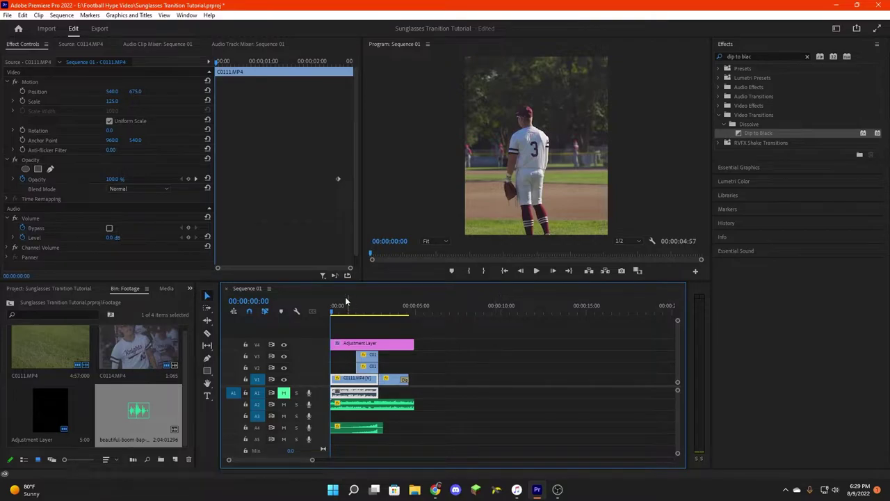
Open the Footage bin, place C0111 on the timeline near 14 seconds, and play it back
scroll(81, 339, up, 1)
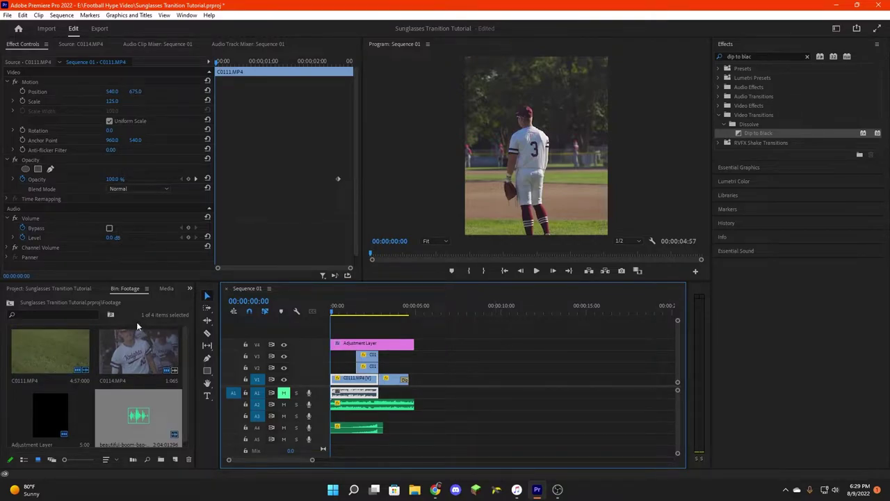
click(127, 290)
click(77, 285)
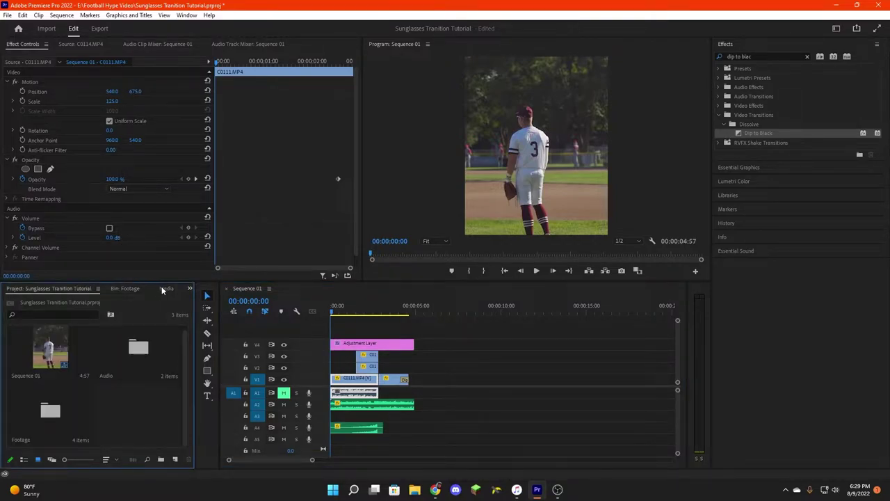
double_click(90, 404)
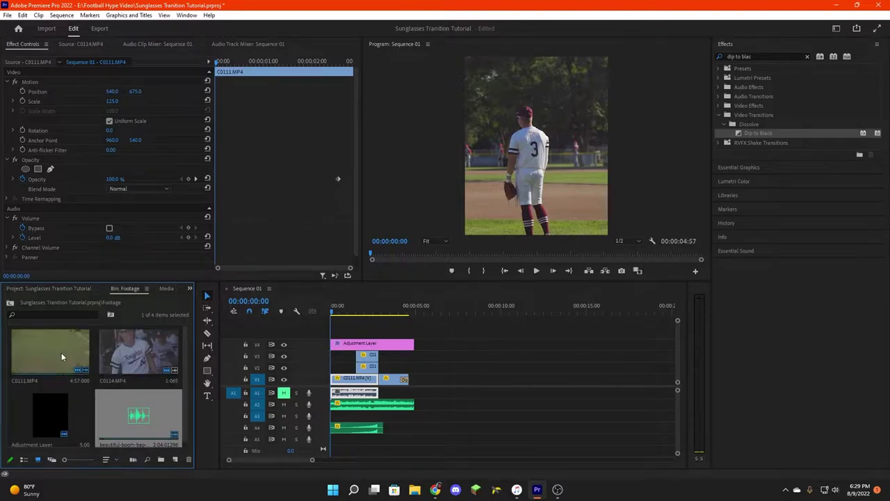
drag(61, 352, 390, 381)
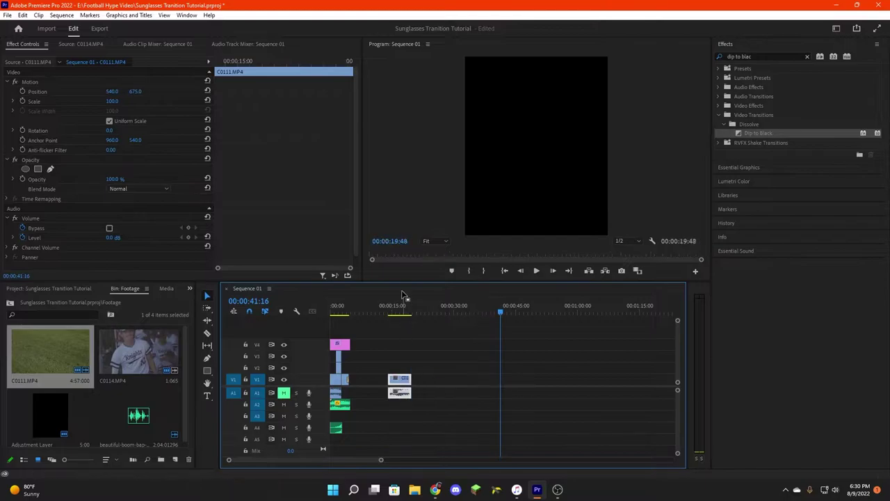
click(392, 313)
key(space)
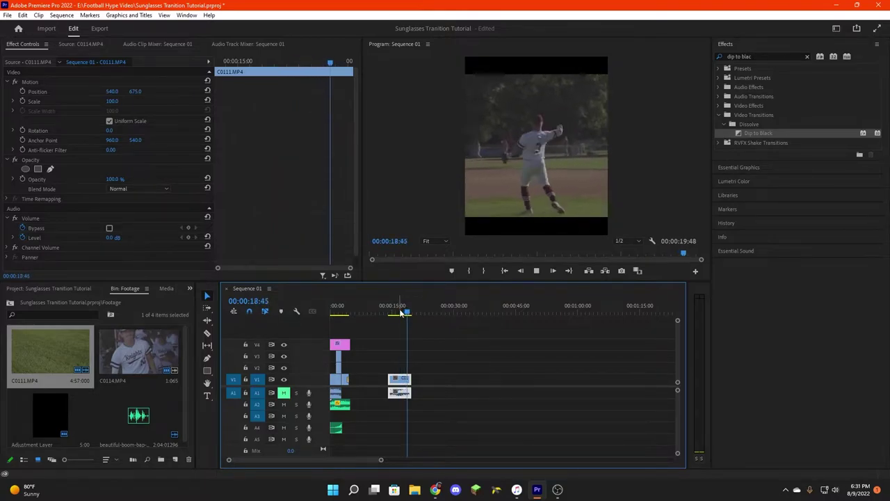
key(space)
Preview C0114 and add a short piece of it on V1 right after C0111
click(411, 314)
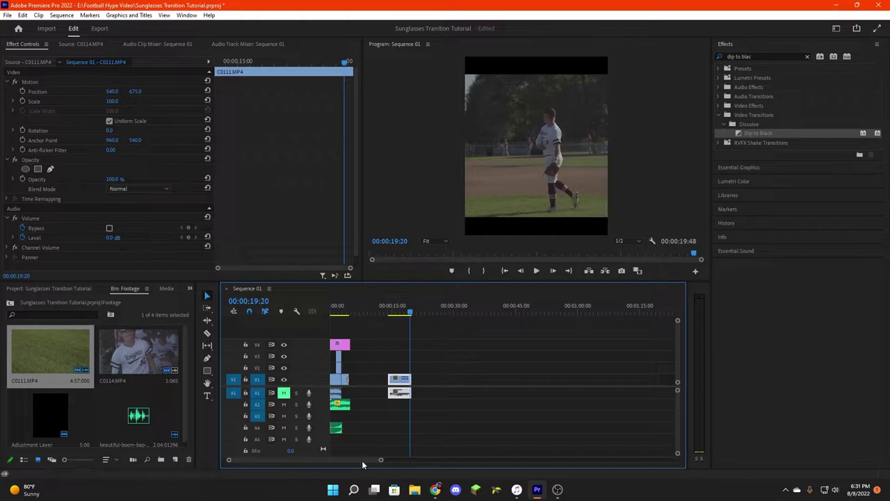
double_click(154, 353)
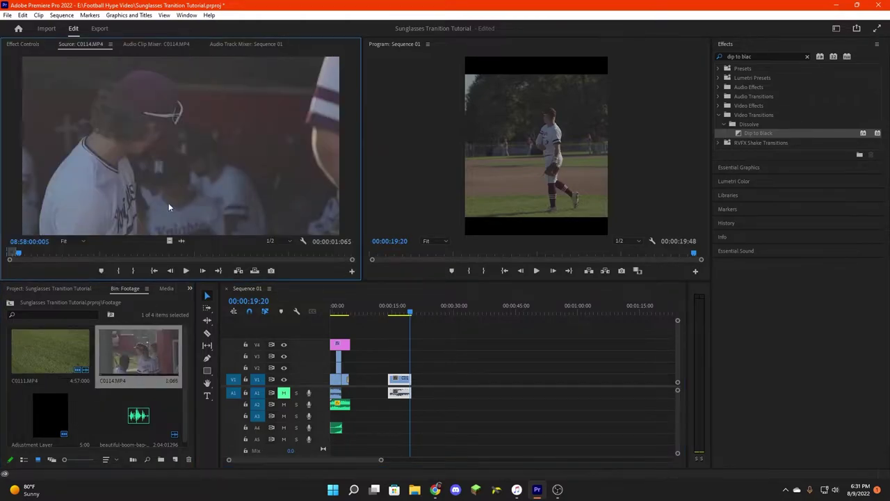
drag(168, 207, 453, 379)
click(454, 313)
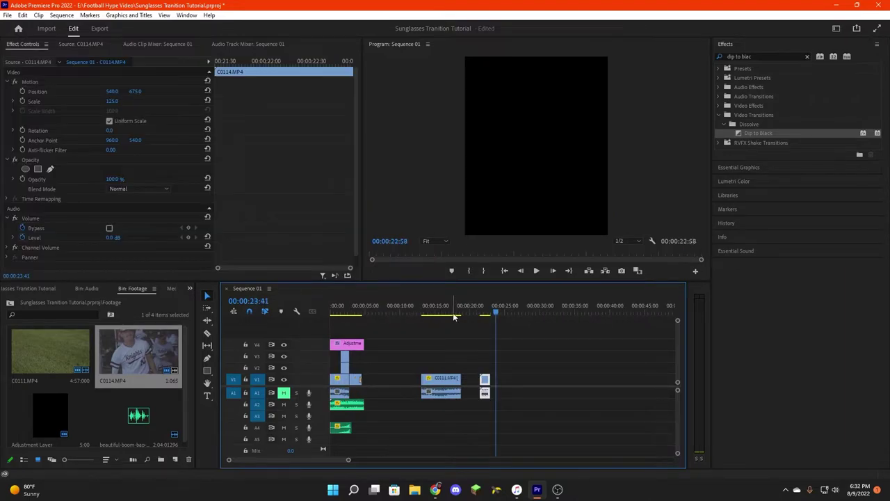
click(438, 313)
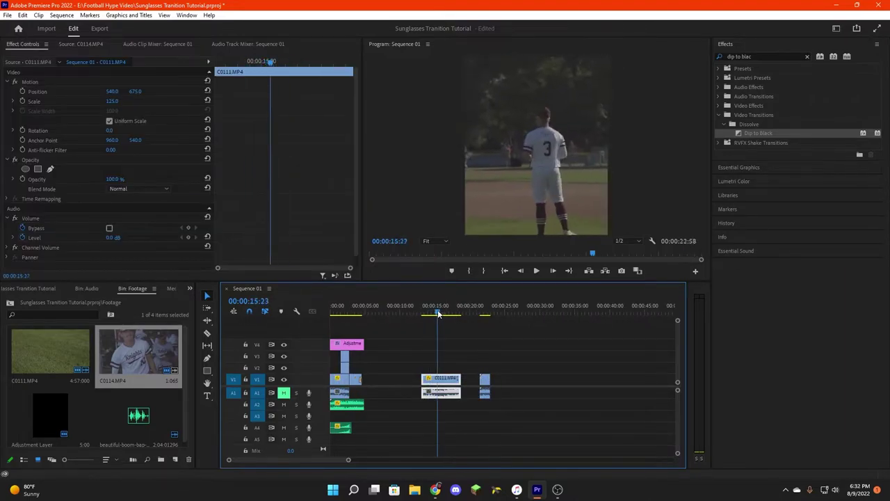
Lift the short C0114 piece onto V2/V3 and slide it about 4 seconds earlier over C0111's end
drag(438, 313, 482, 313)
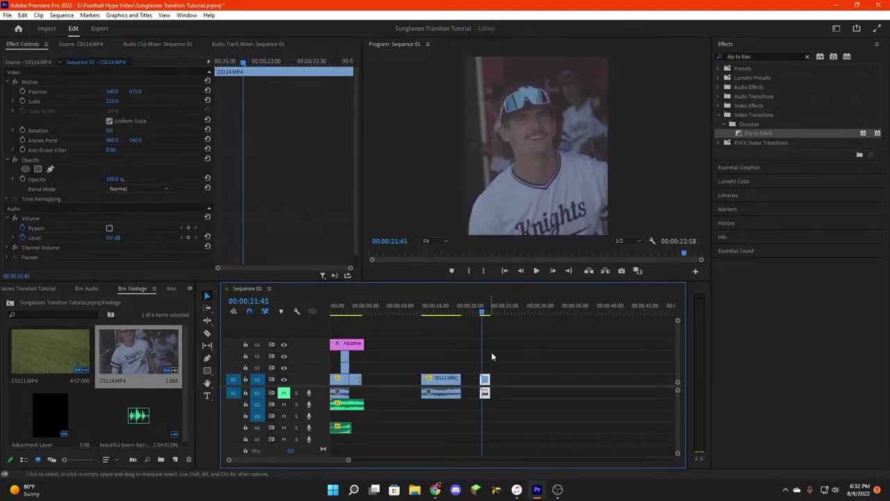
drag(485, 380, 489, 372)
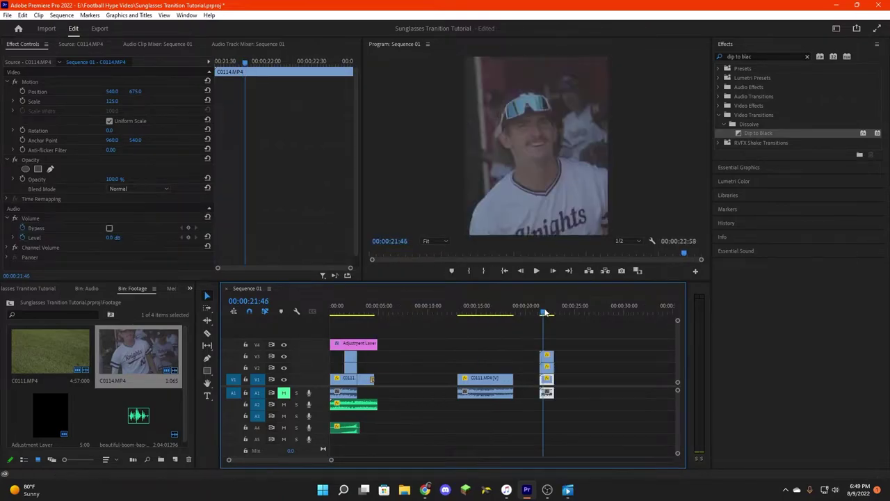
drag(547, 312, 538, 312)
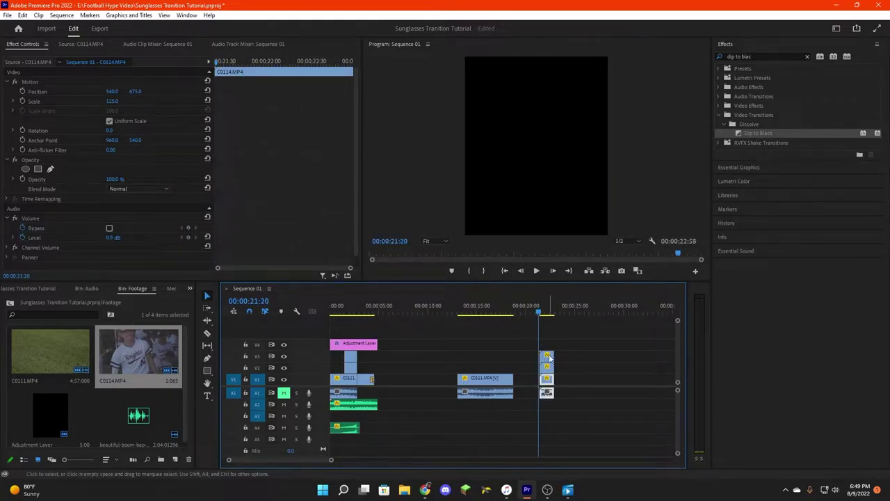
drag(547, 358, 508, 367)
drag(546, 313, 505, 314)
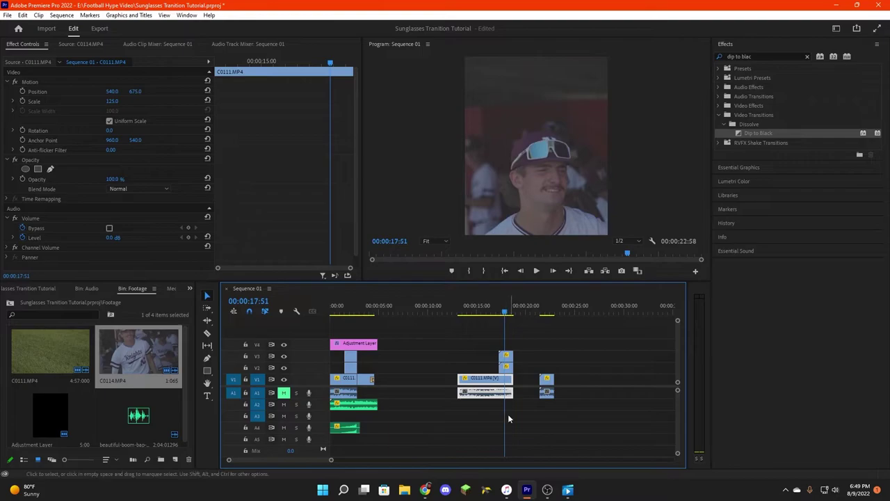
key(equal)
key(equal)
key(equal)
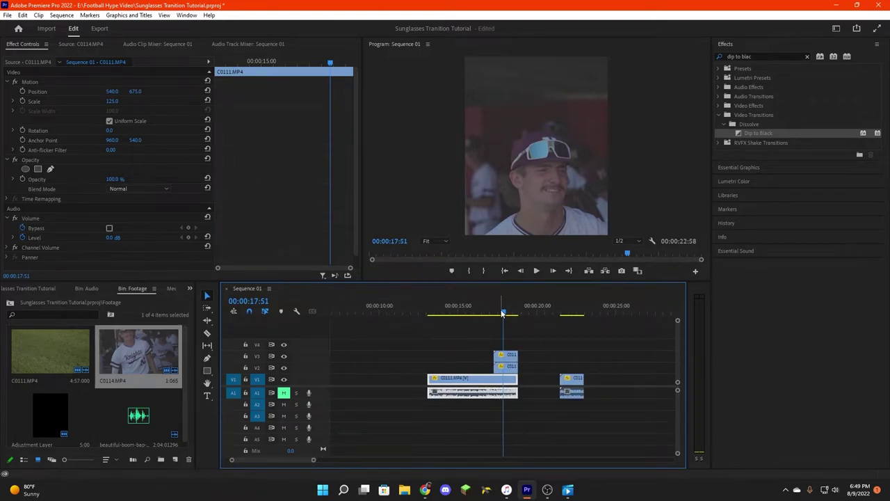
mouse_move(502, 313)
mouse_down()
mouse_move(494, 313)
mouse_move(502, 312)
mouse_up()
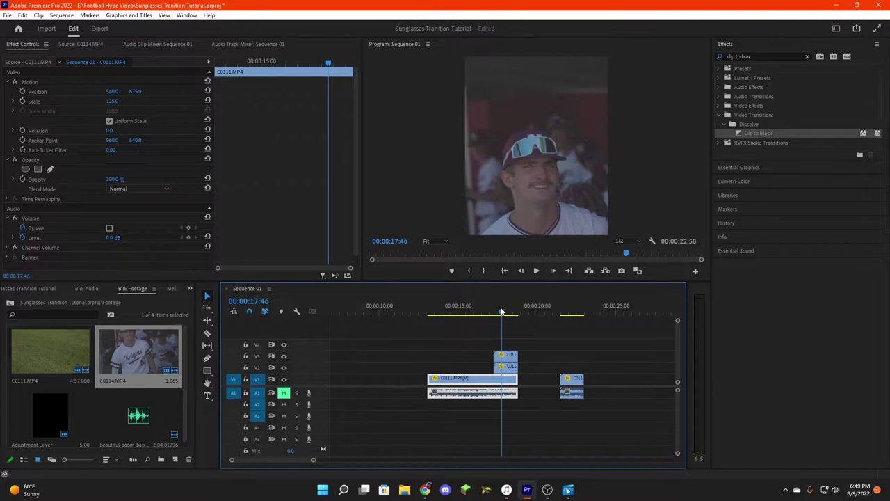
Apply Add Frame Hold to the top C0114 clip on V3 and scrub to check the frozen frame
click(505, 357)
right_click(511, 359)
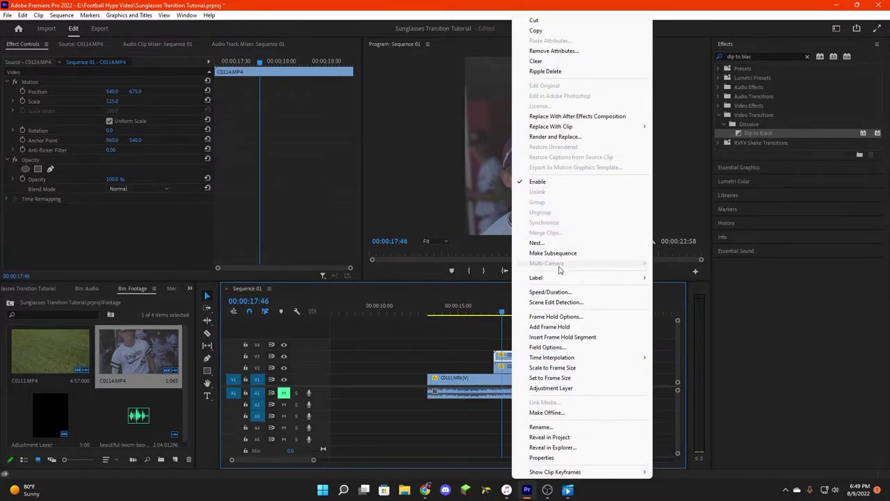
click(576, 327)
right_click(508, 359)
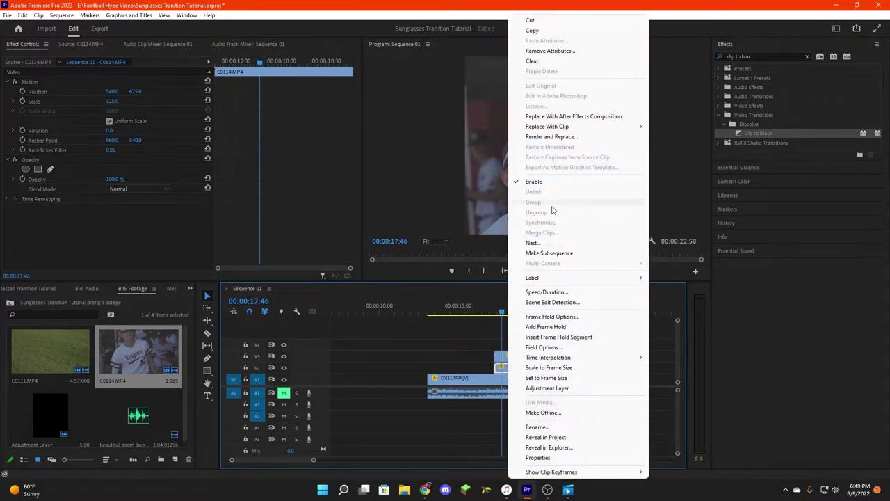
key(Escape)
click(506, 313)
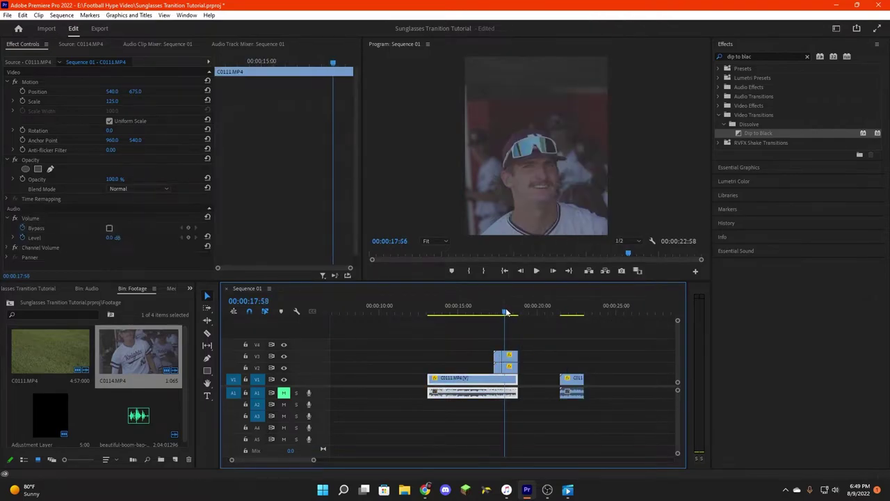
mouse_move(505, 313)
mouse_down()
mouse_move(517, 312)
mouse_move(498, 316)
mouse_up()
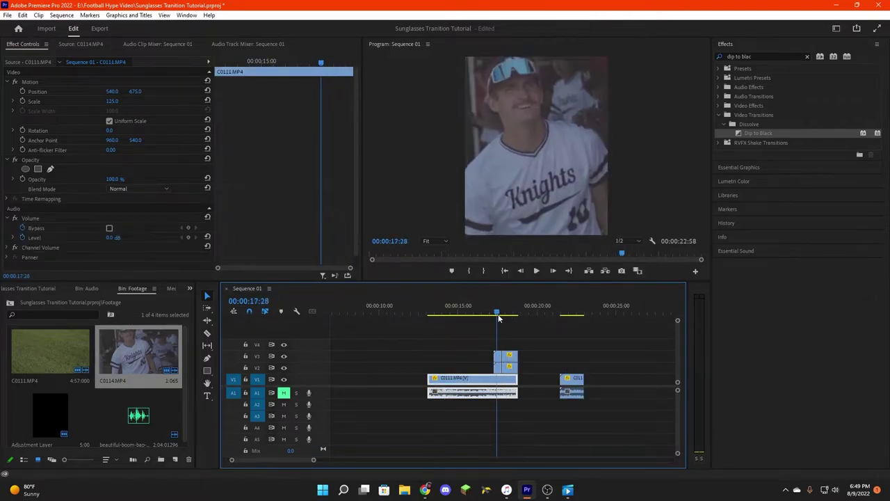
Delete the leftover small piece on the top track and play the overlap from 17:09
click(498, 358)
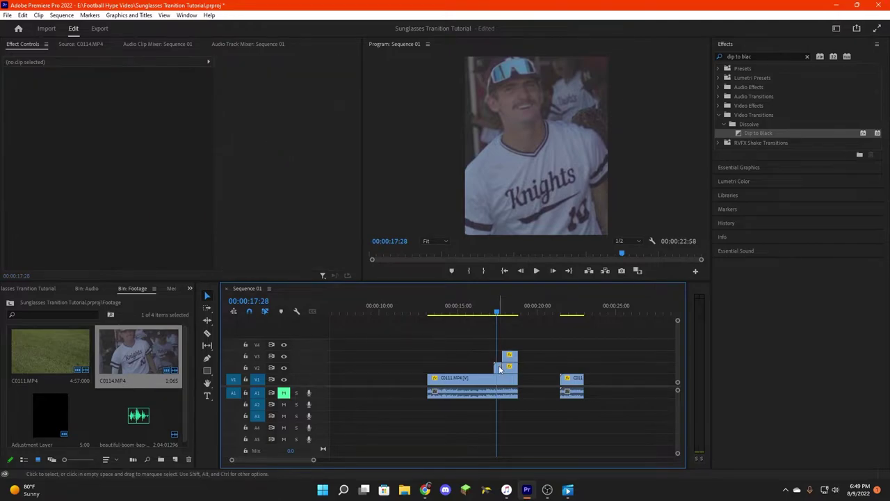
key(Delete)
drag(500, 316, 511, 314)
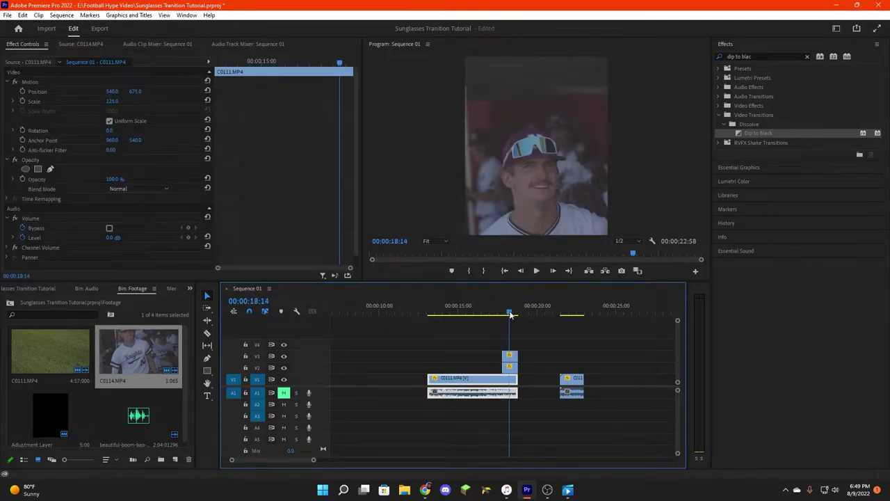
click(493, 313)
key(space)
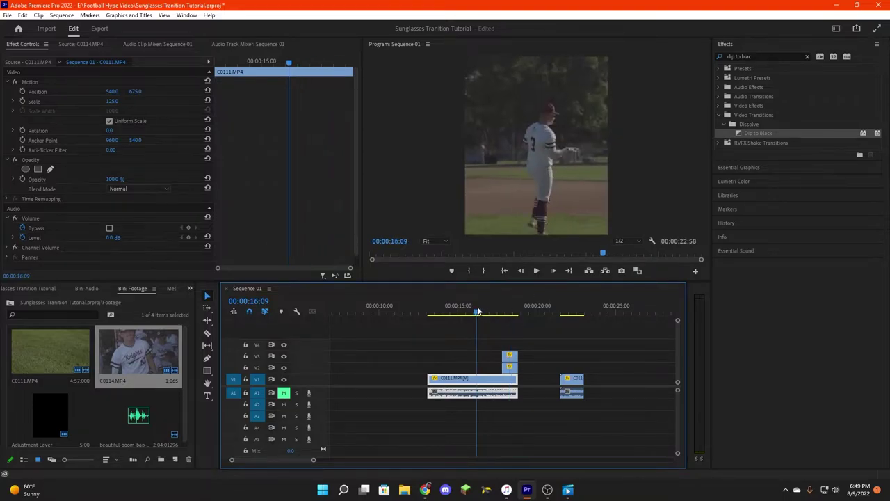
At about 18 seconds, move the anchor point onto the sunglasses and scale the frozen clip up to 1881
click(513, 314)
mouse_move(512, 314)
mouse_down()
mouse_move(521, 313)
mouse_move(501, 313)
mouse_up()
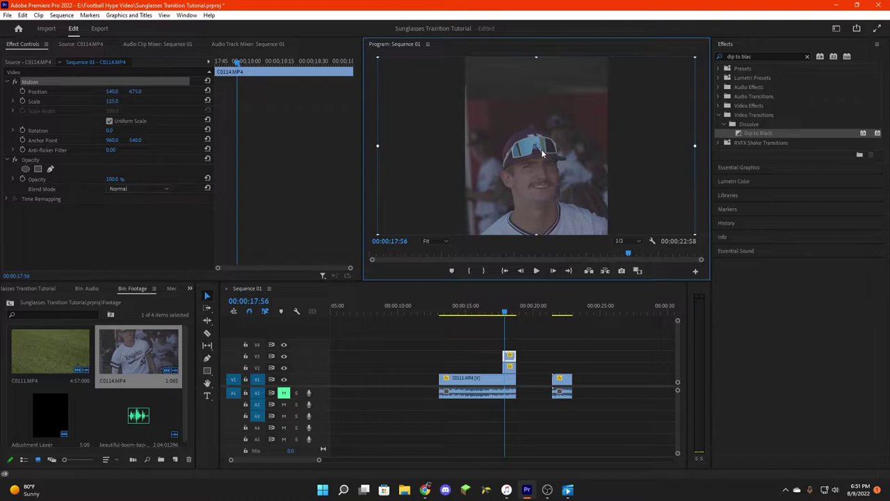
drag(536, 146, 523, 148)
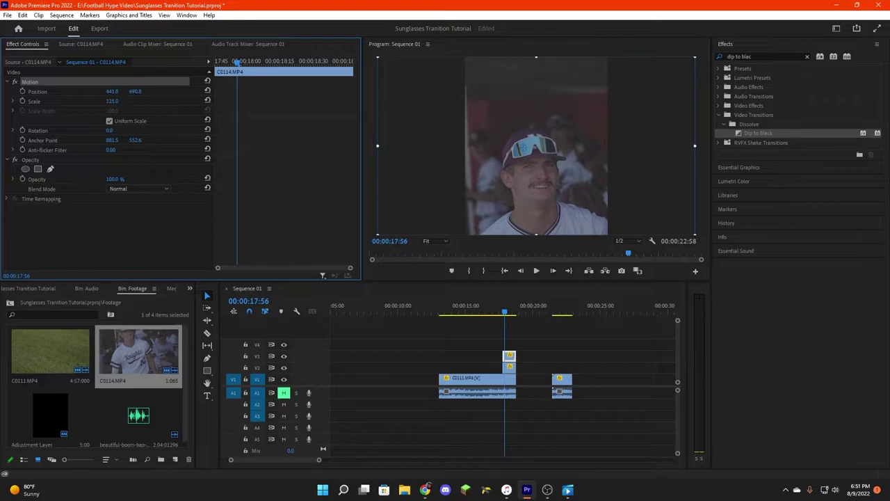
drag(113, 101, 263, 102)
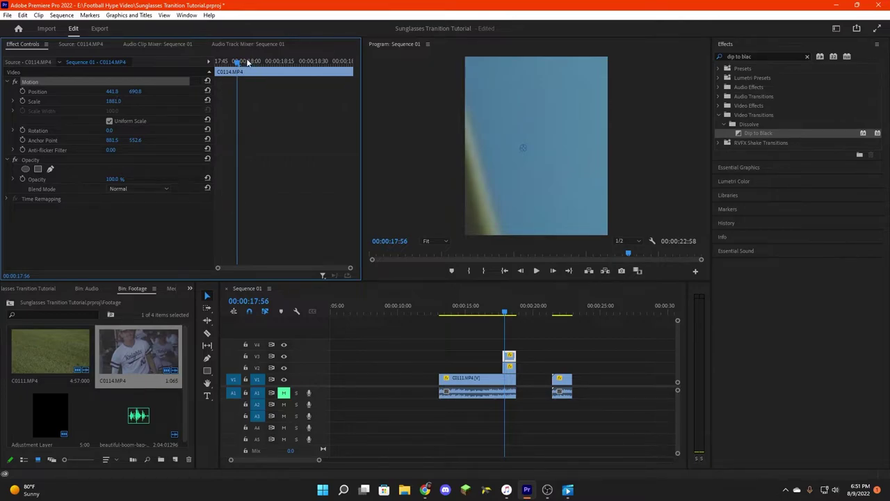
Add a Scale keyframe at 17:46 and a second keyframe with Scale 125 at 18:41
drag(237, 61, 216, 61)
click(21, 101)
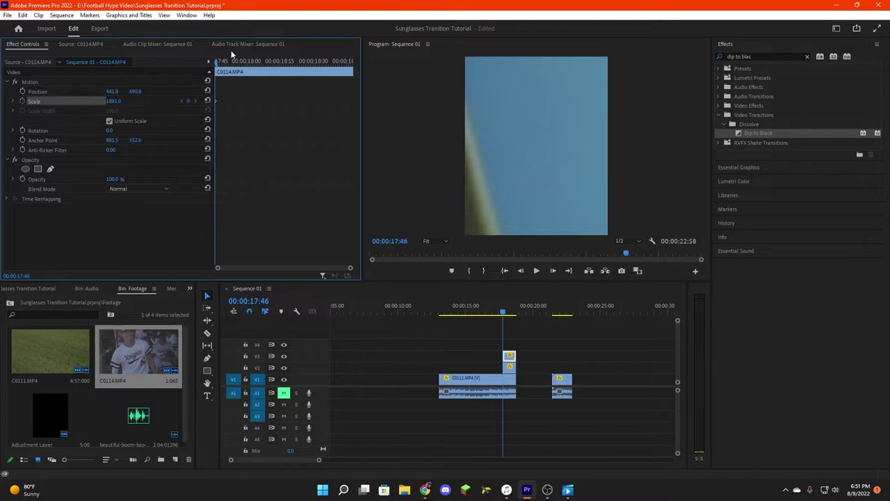
drag(215, 62, 338, 61)
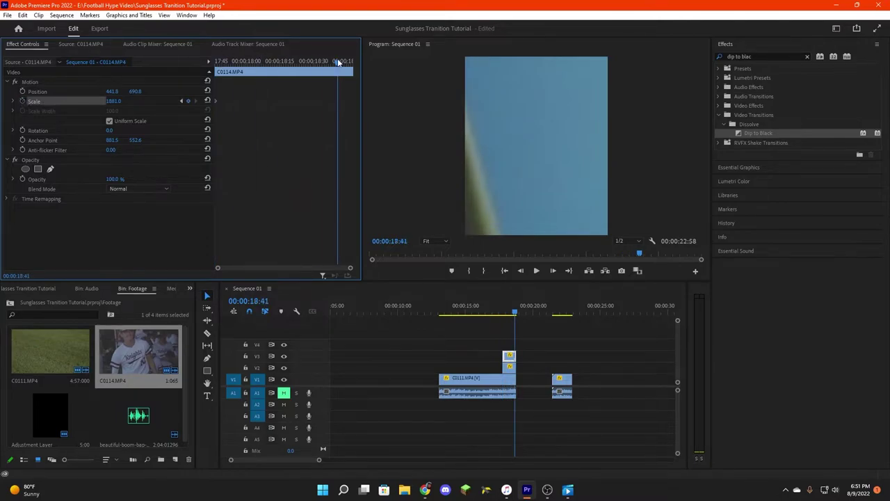
drag(111, 101, 10, 100)
click(112, 100)
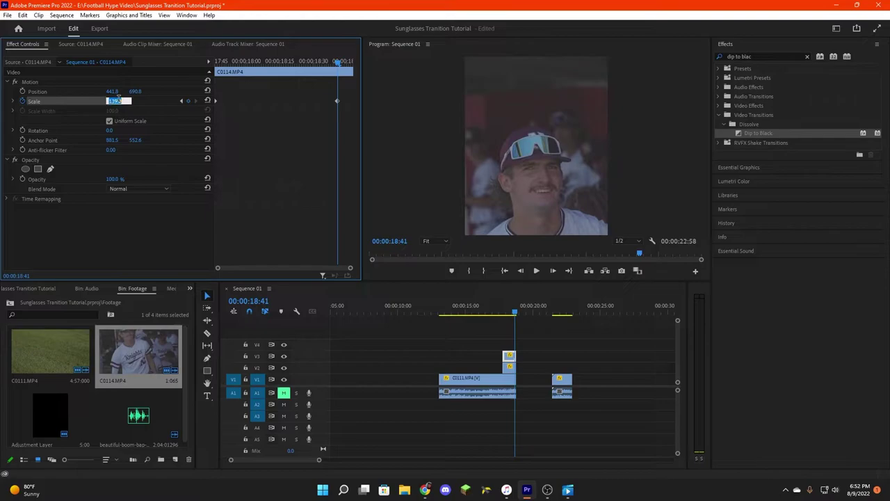
text(125)
key(Return)
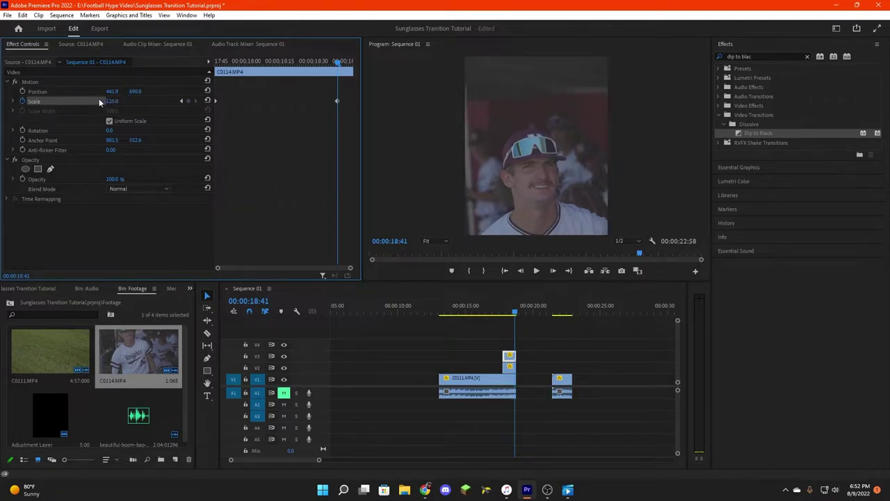
click(246, 63)
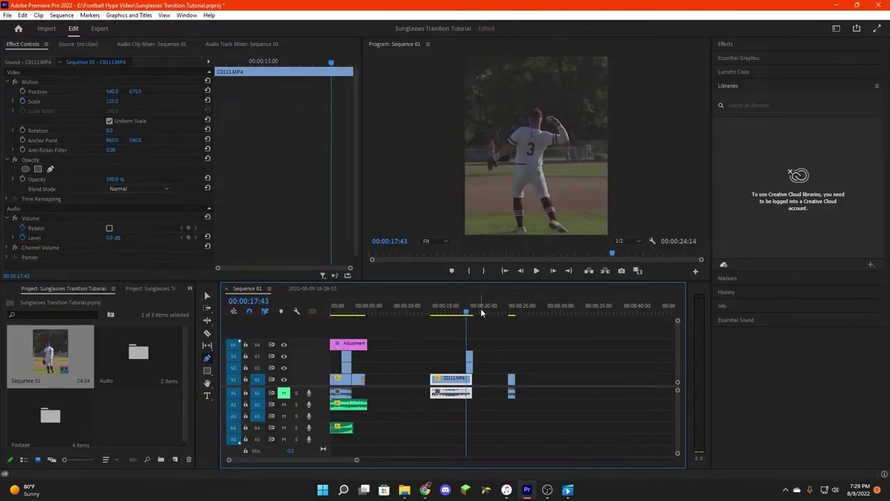
Select the V3 sunglasses clip, move to the 18:37 close-up, and set the Program monitor zoom to 100%
key(v)
click(470, 356)
click(469, 315)
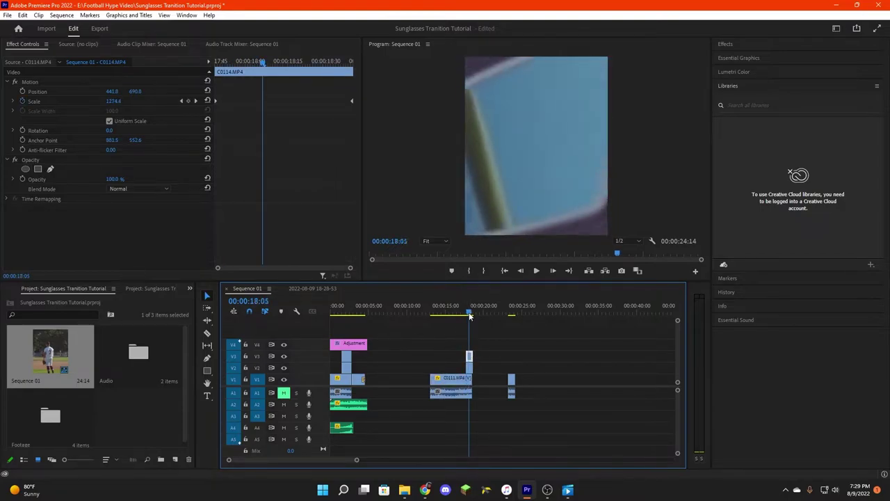
mouse_move(470, 315)
mouse_down()
mouse_move(461, 311)
mouse_move(475, 314)
mouse_up()
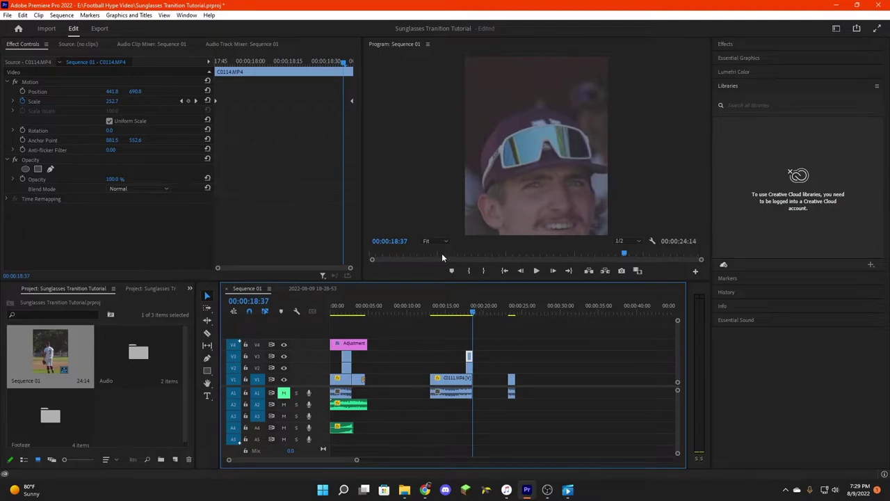
click(440, 241)
click(437, 322)
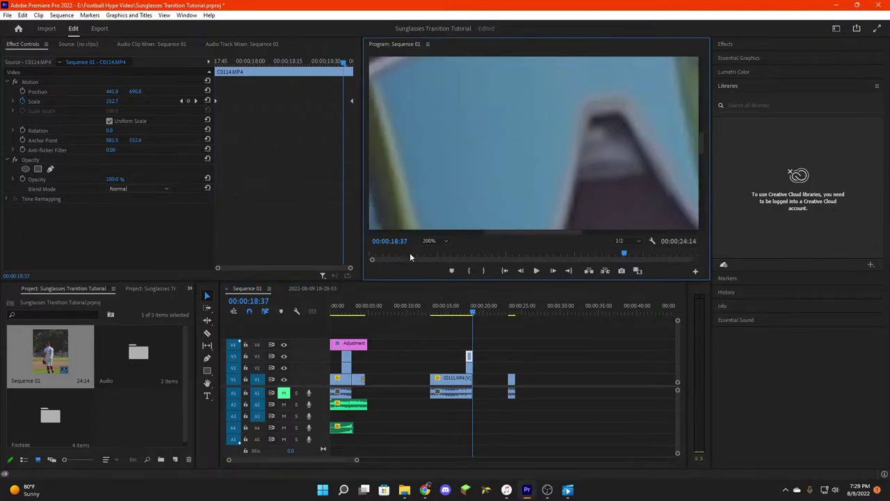
click(437, 241)
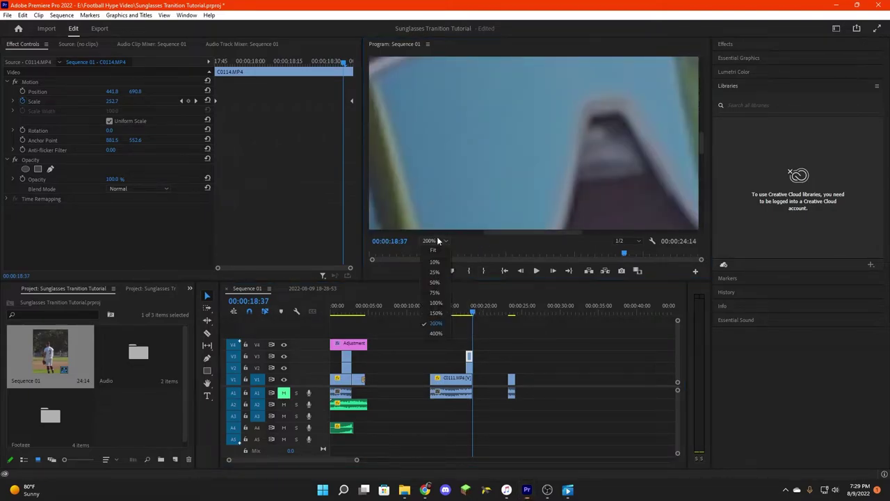
click(444, 303)
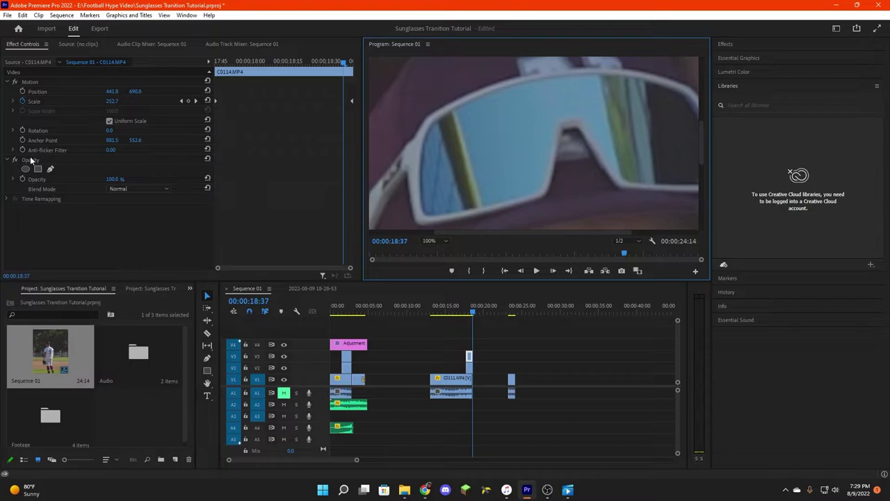
Start a freeform opacity mask and place points along the sunglasses lens's top edge
click(51, 169)
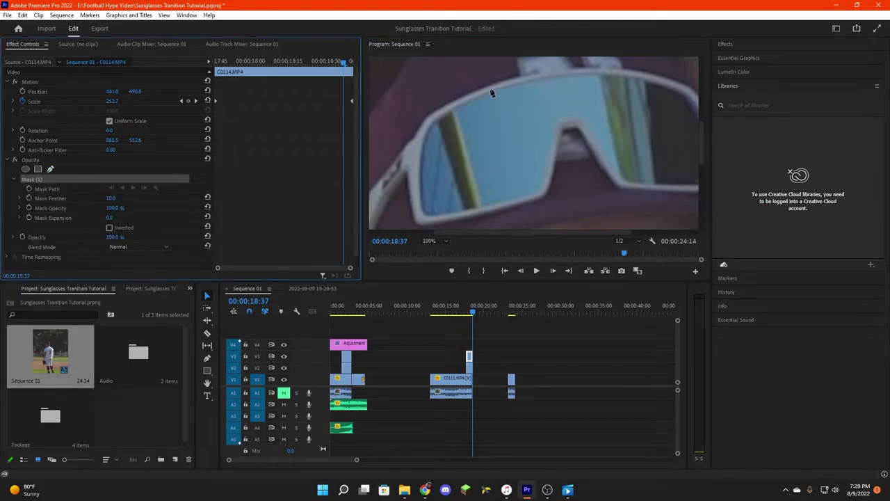
click(435, 120)
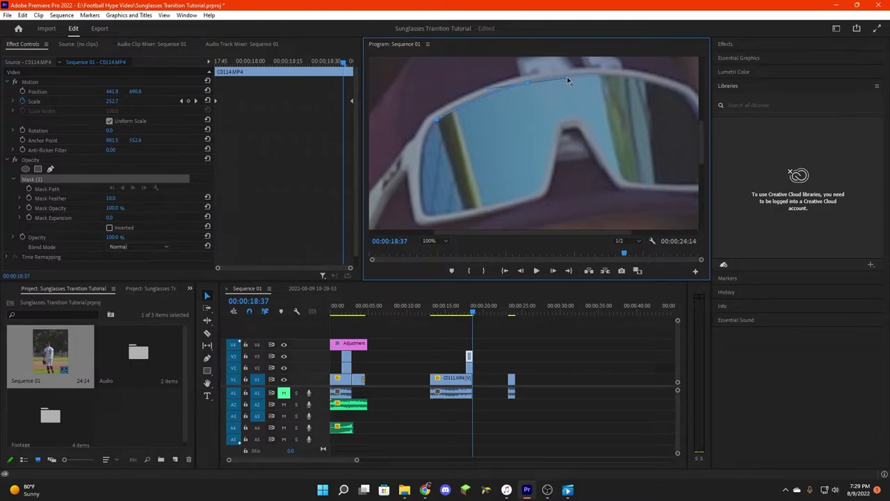
click(625, 78)
click(653, 85)
click(683, 95)
drag(480, 232, 558, 232)
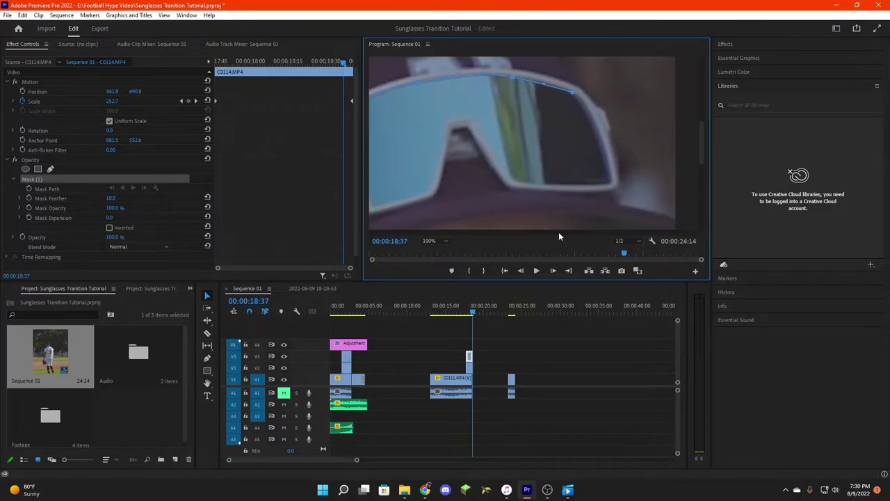
Continue the mask down the lens's right side and bottom, closing it on the first point
click(602, 142)
drag(608, 150, 609, 172)
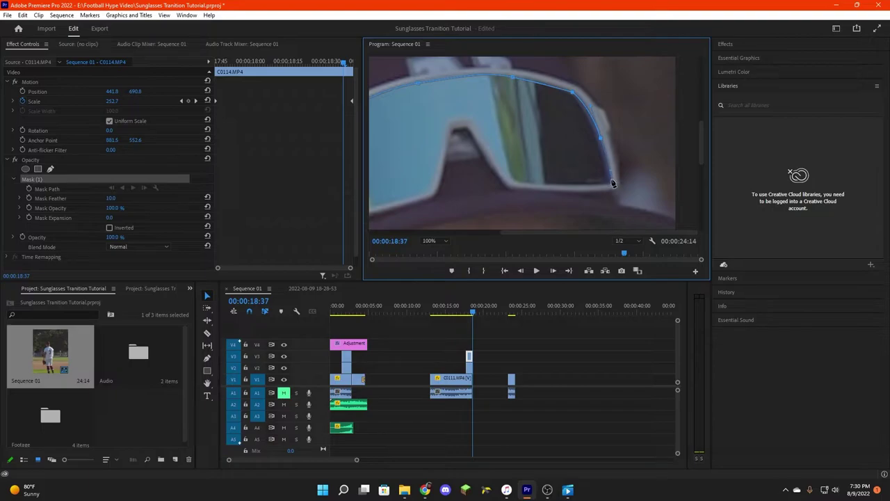
click(610, 175)
click(545, 184)
click(518, 184)
scroll(402, 198, left, 3)
click(462, 119)
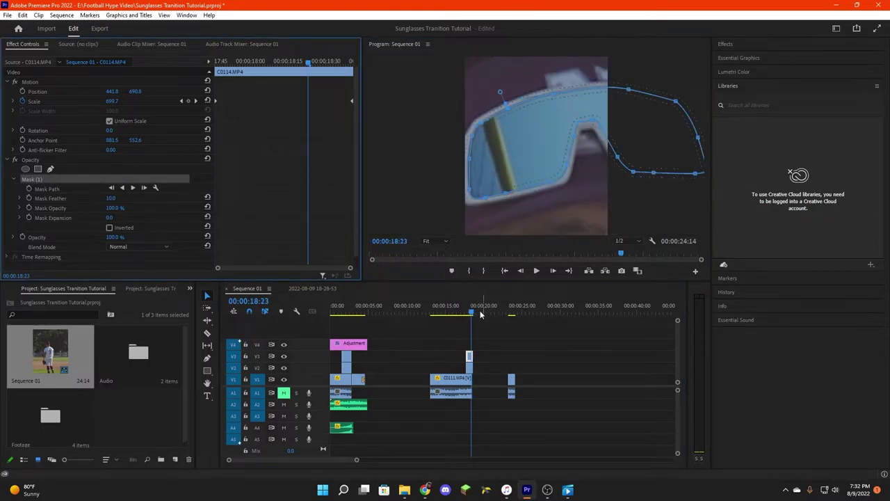
drag(470, 314, 471, 314)
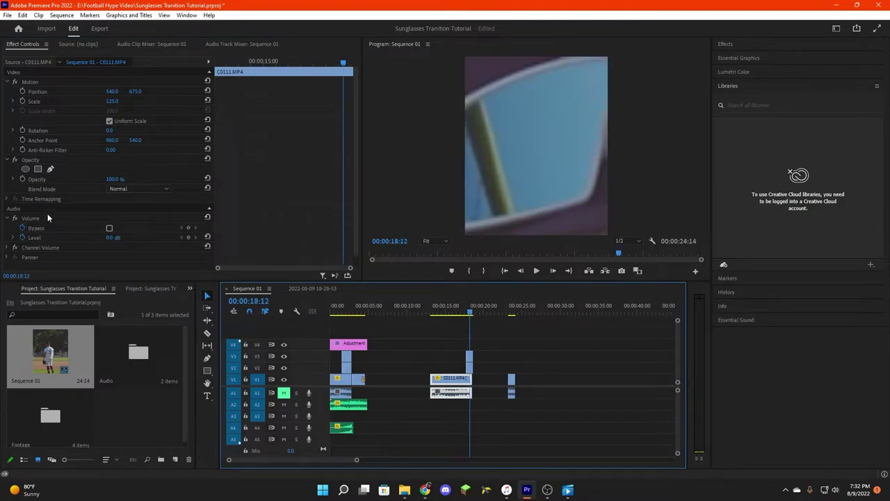
Select the sunglasses clip at 18:23 and hide track V2's output
click(468, 356)
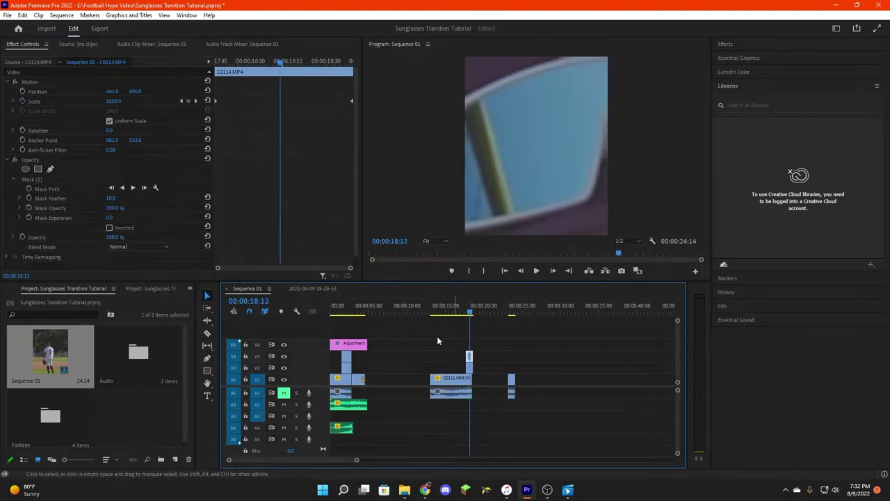
click(334, 171)
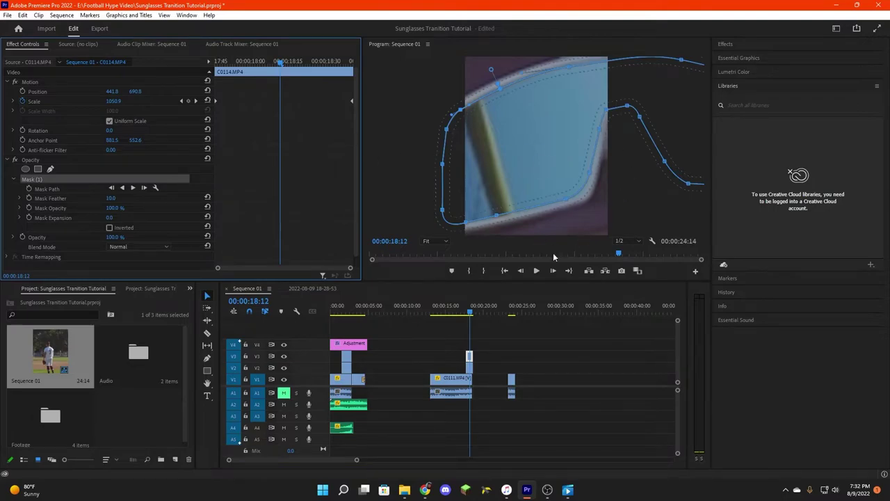
drag(470, 313, 472, 313)
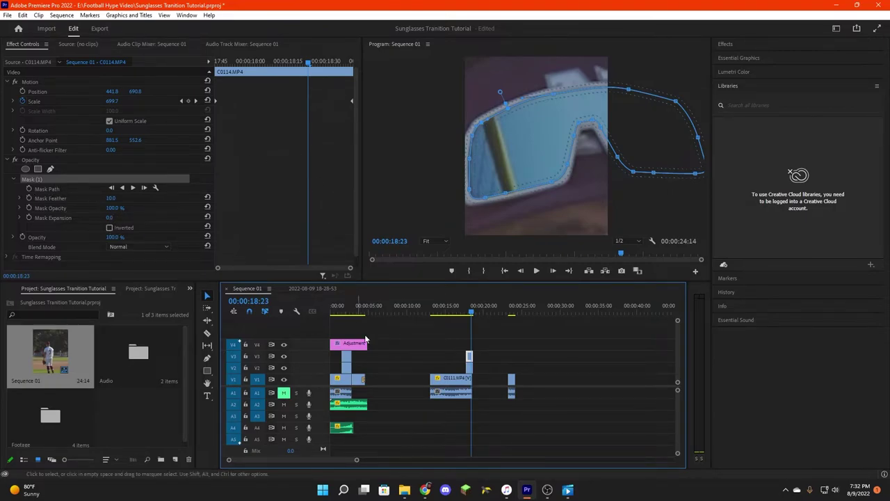
click(284, 368)
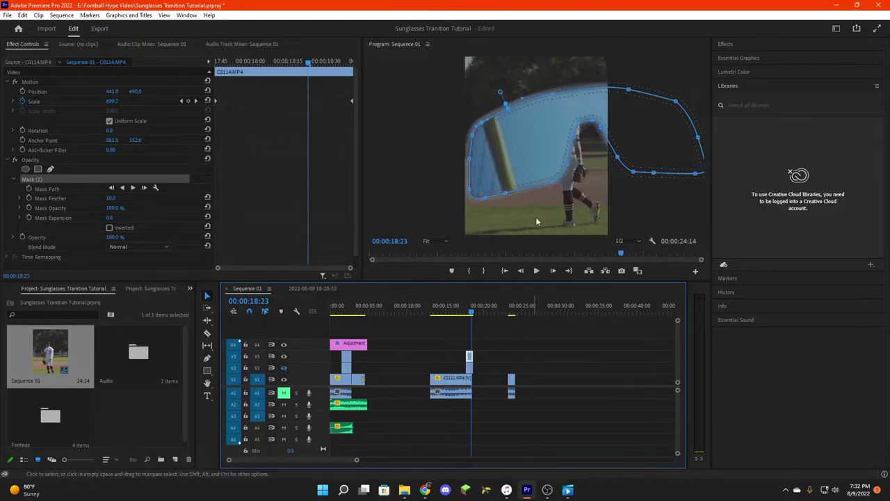
Invert the lens mask and set Mask Feather and Mask Expansion to 1.0
click(110, 228)
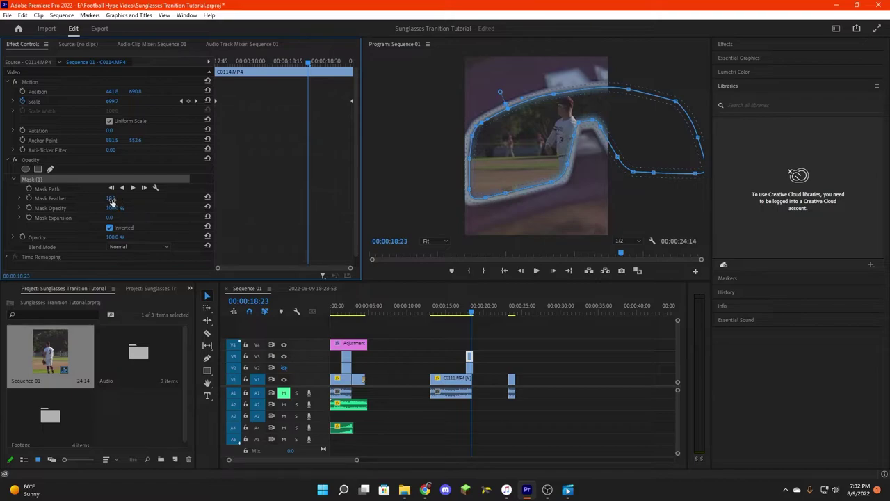
drag(499, 91, 503, 98)
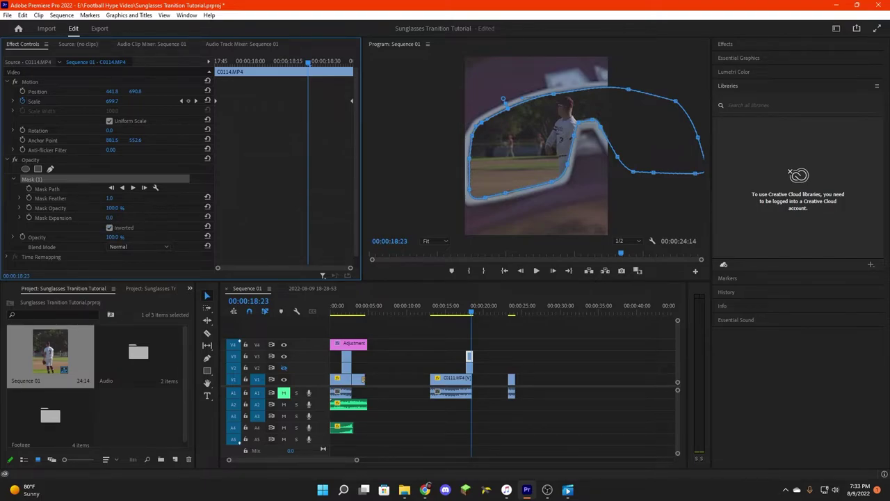
drag(109, 217, 110, 218)
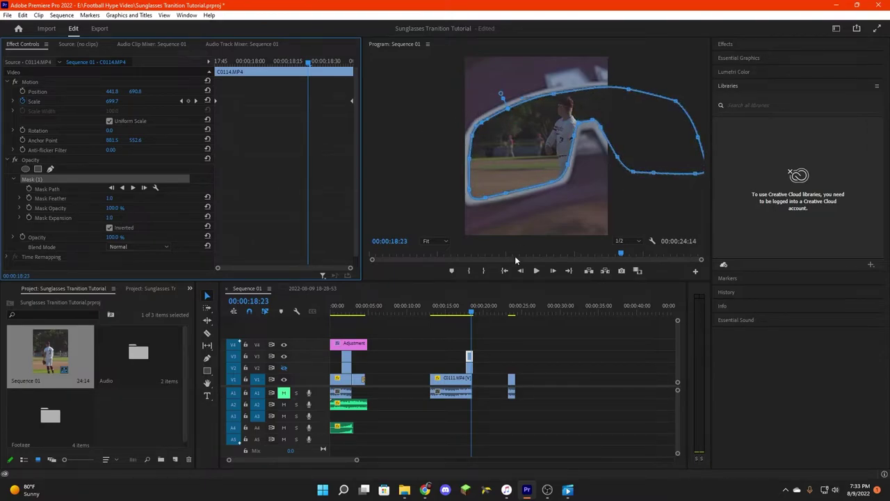
click(655, 206)
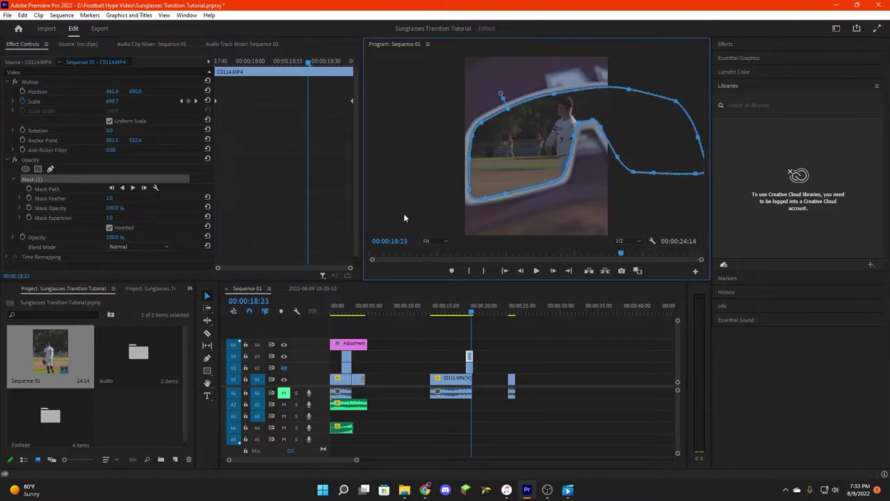
drag(471, 313, 469, 313)
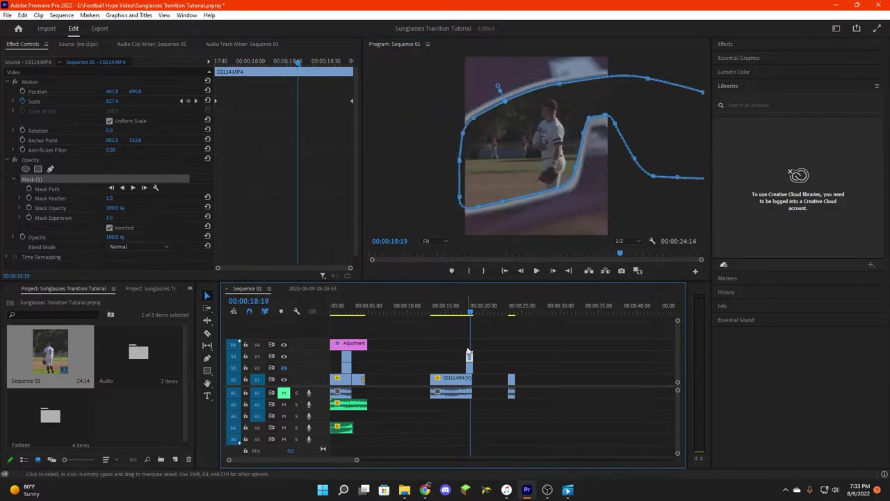
Play the transition from 17:07, then select the upper C0114.MP4 clip at about 18:12
key(Delete)
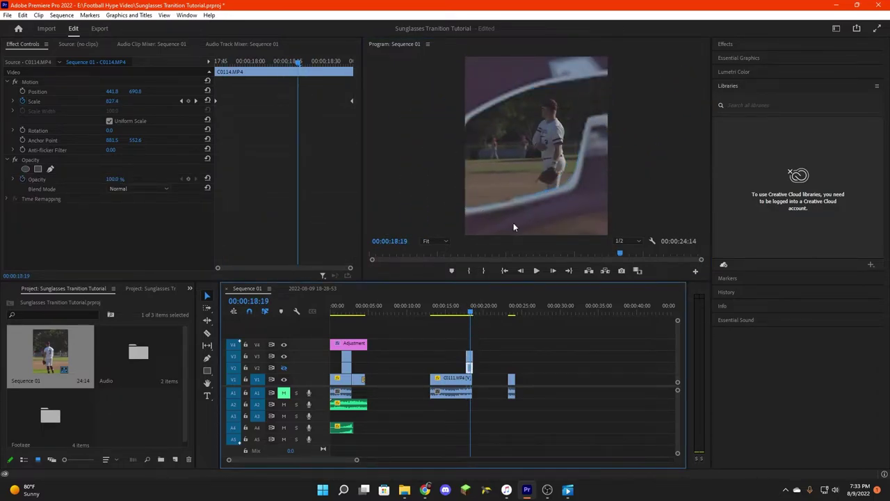
click(474, 313)
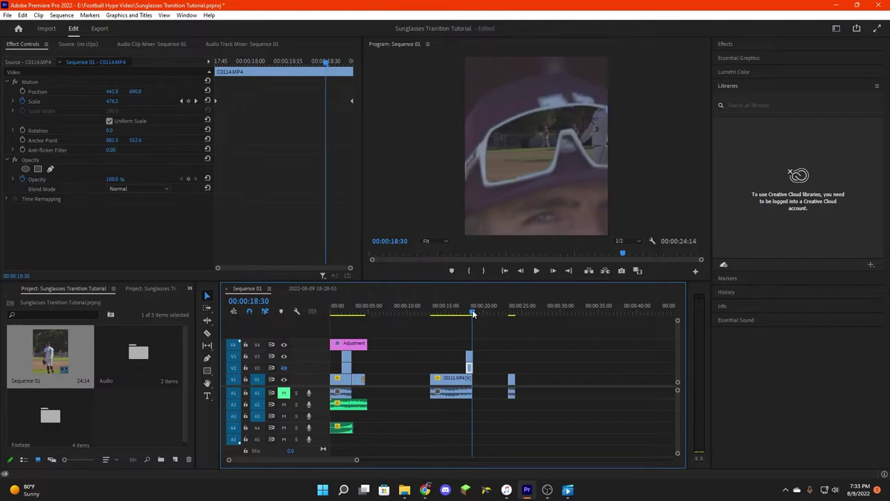
drag(473, 313, 462, 314)
key(space)
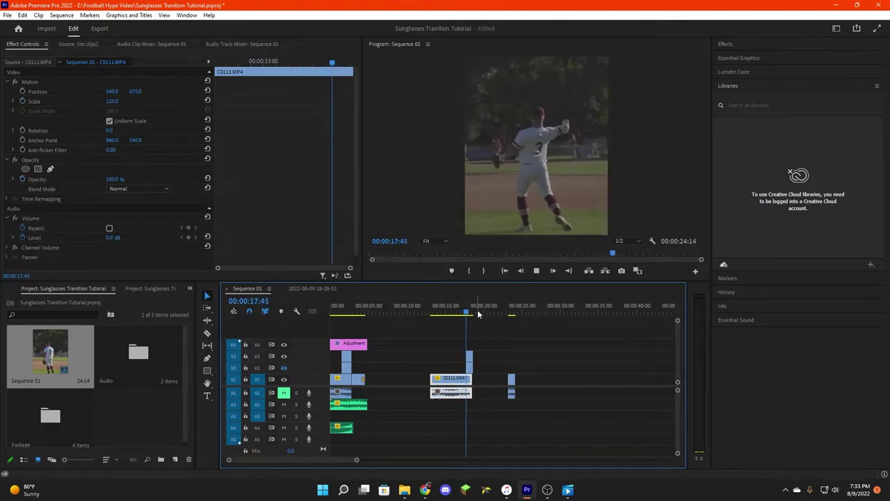
click(477, 312)
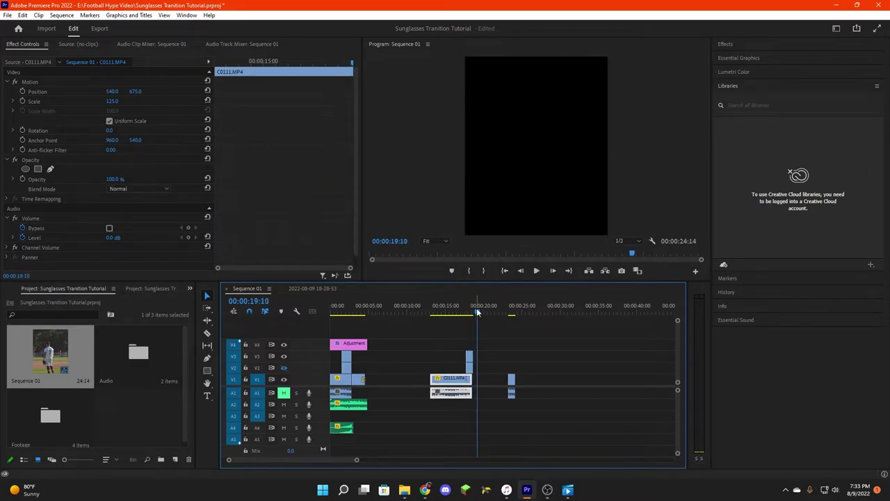
drag(477, 311, 470, 313)
click(470, 365)
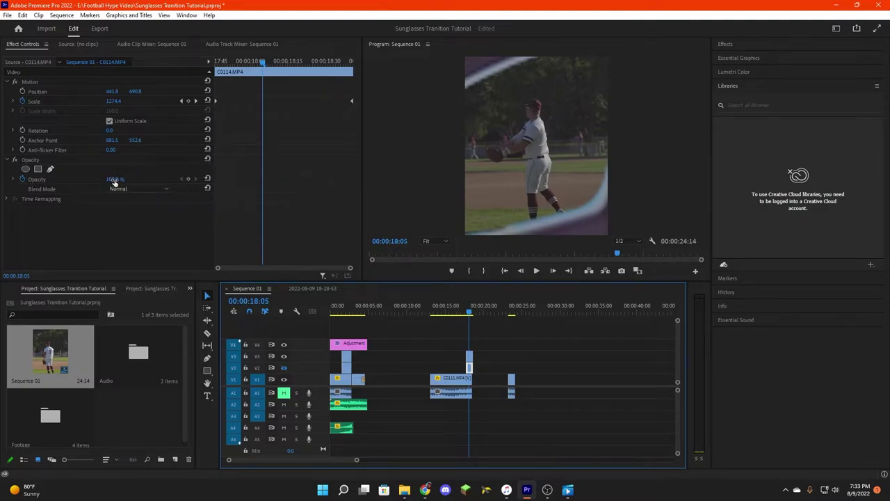
drag(259, 64, 281, 64)
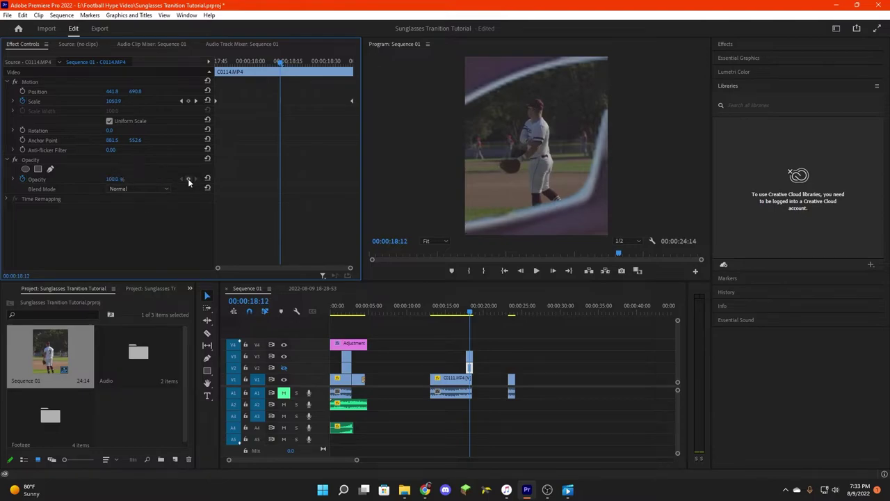
Keyframe the upper clip's Opacity from 0% at the zoom start to 100% at its end
click(188, 178)
click(115, 180)
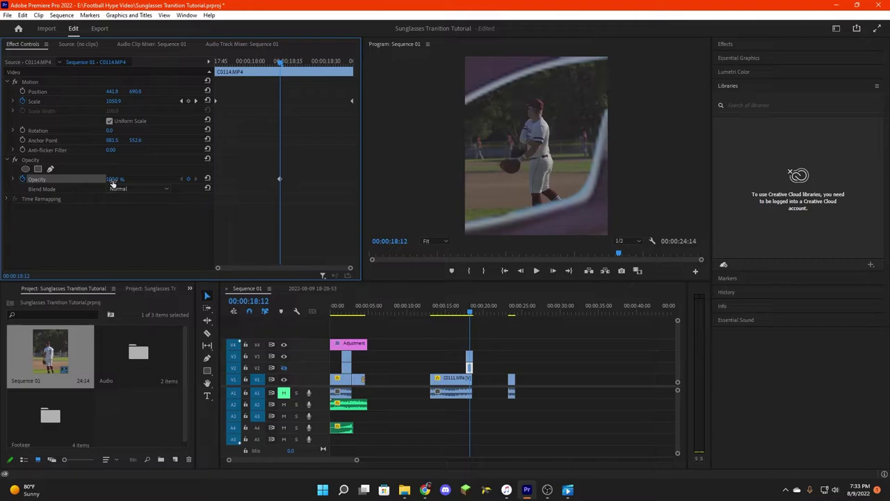
key(Return)
click(283, 368)
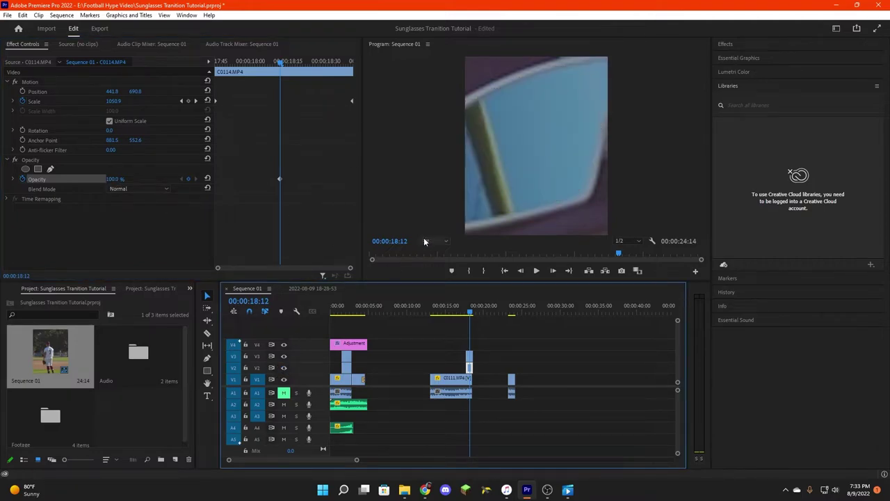
click(115, 179)
text(0)
key(Return)
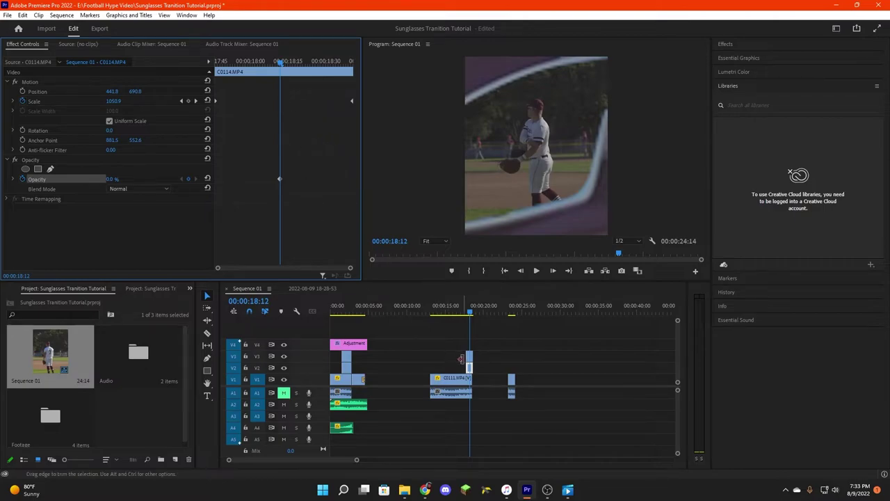
drag(282, 65, 339, 67)
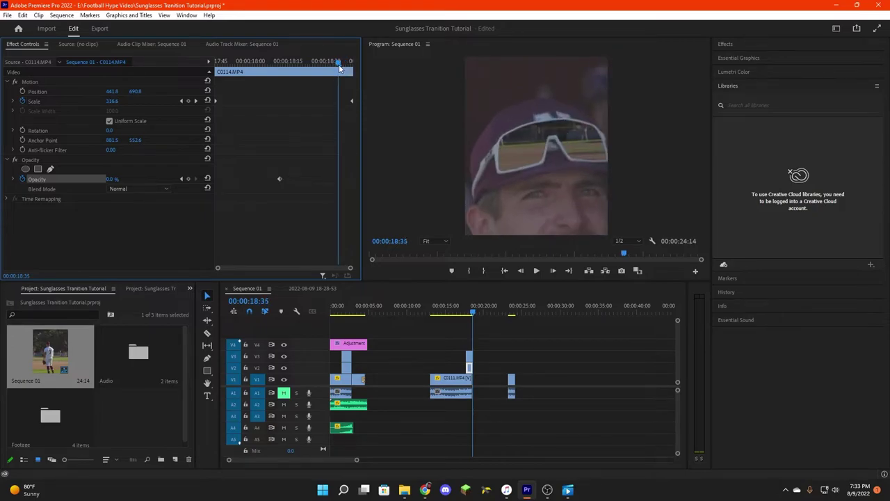
drag(110, 181, 180, 181)
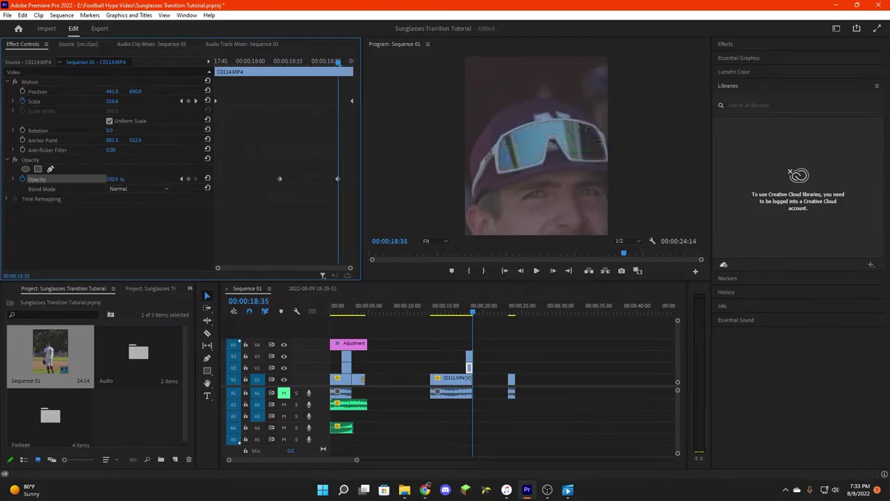
Preview the opacity fade, stepping frame by frame and replaying the transition
drag(336, 63, 311, 62)
key(space)
key(Left)
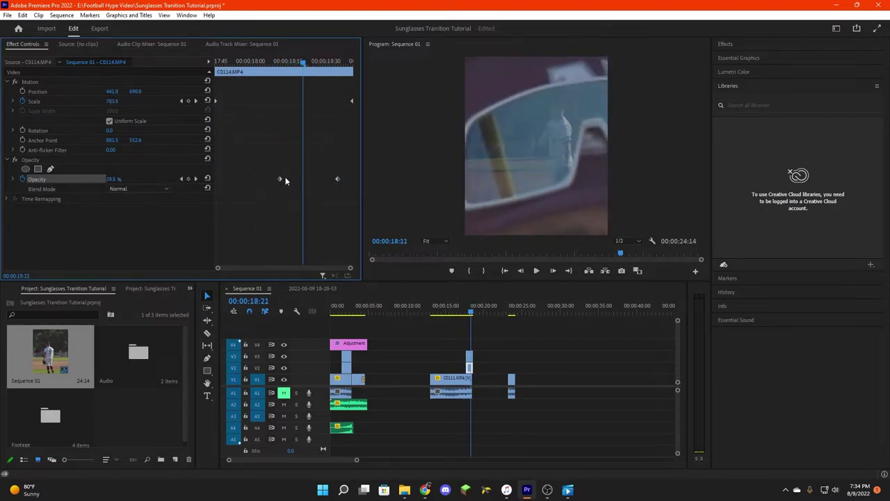
key(Left)
mouse_move(306, 61)
mouse_down()
mouse_move(331, 66)
mouse_move(299, 61)
mouse_up()
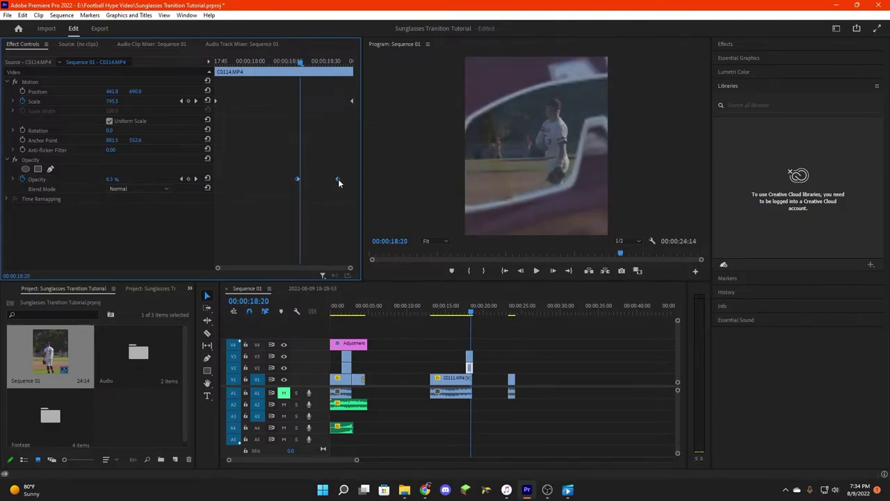
key(space)
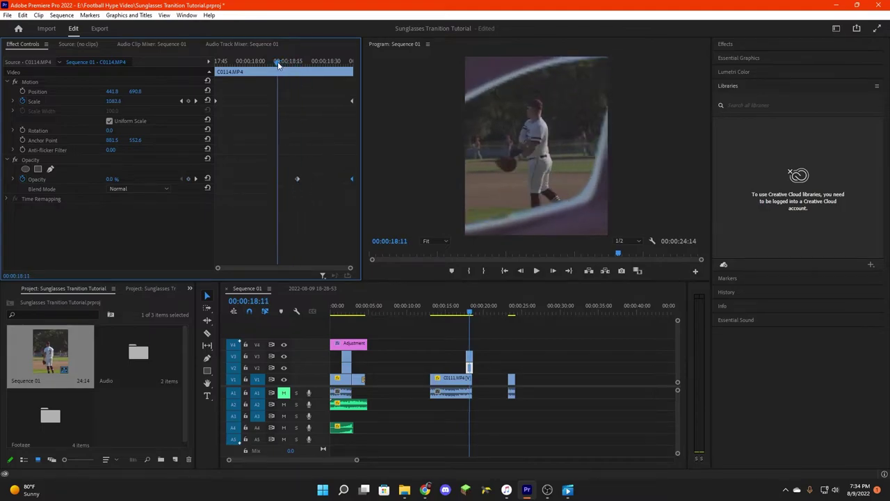
drag(332, 62, 280, 64)
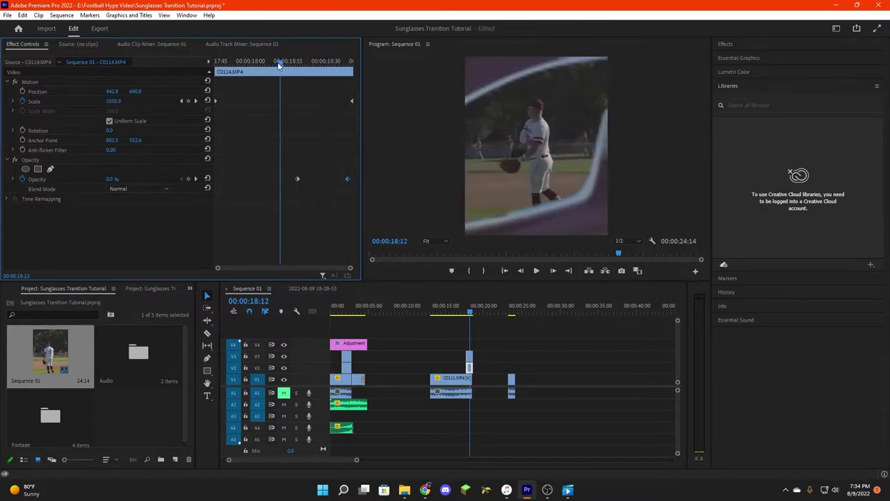
key(space)
key(space)
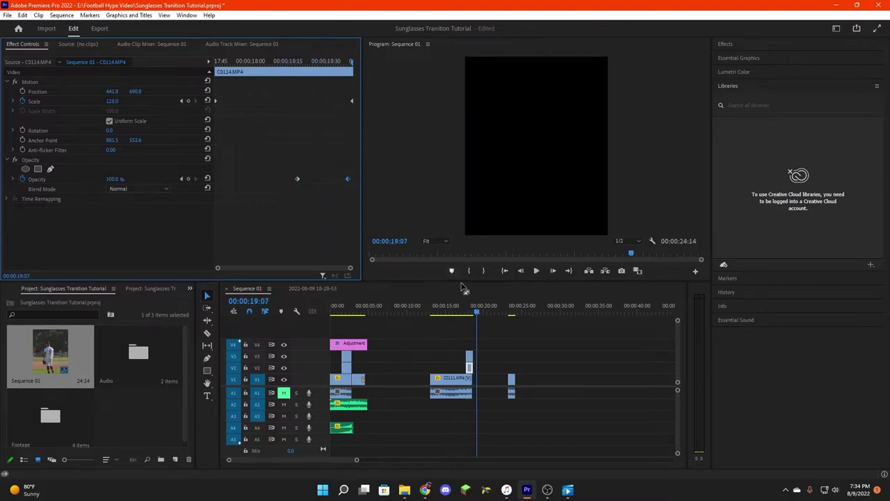
Slide the final C0114.MP4 clip left so it butts against C0111 after the transition
click(482, 313)
click(509, 314)
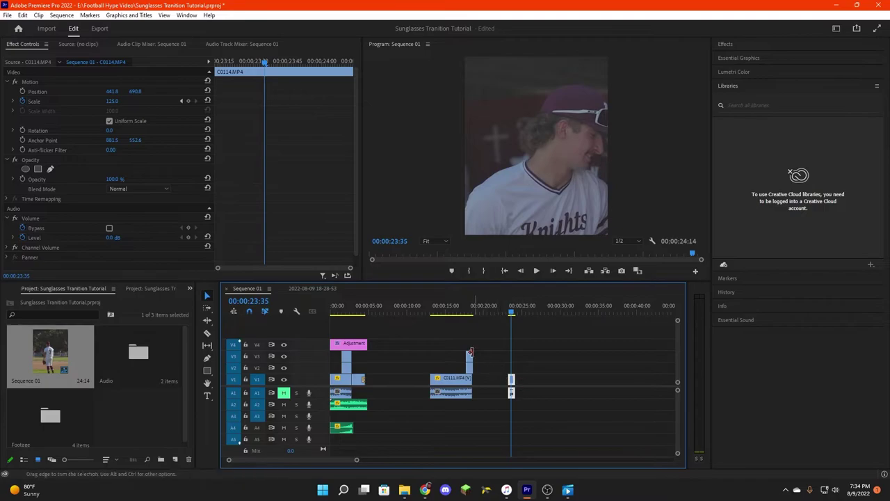
drag(474, 313, 506, 313)
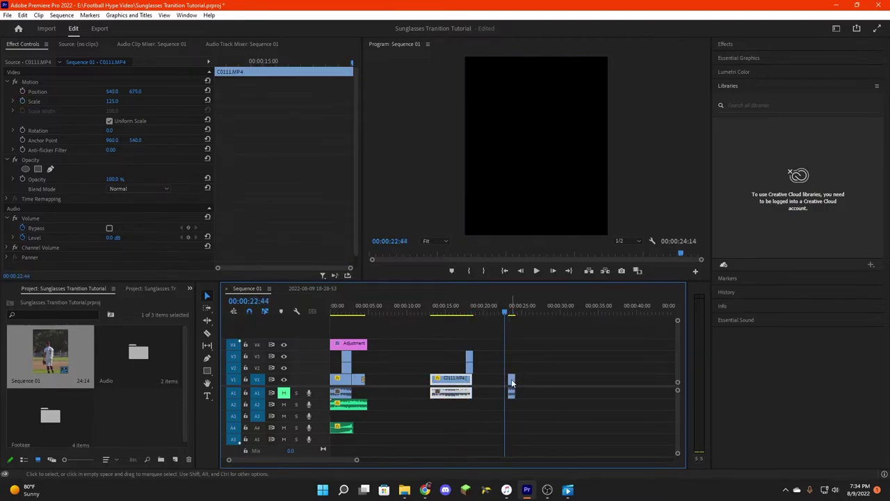
drag(512, 383, 477, 382)
click(477, 312)
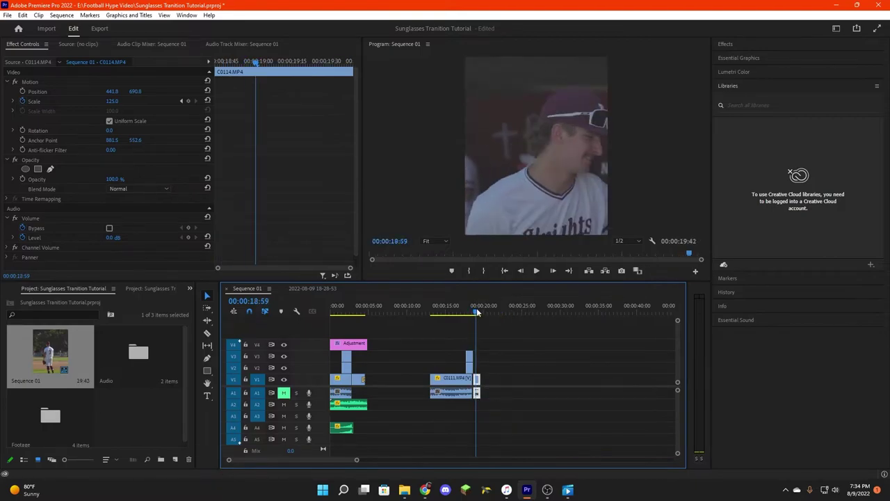
drag(477, 313, 475, 313)
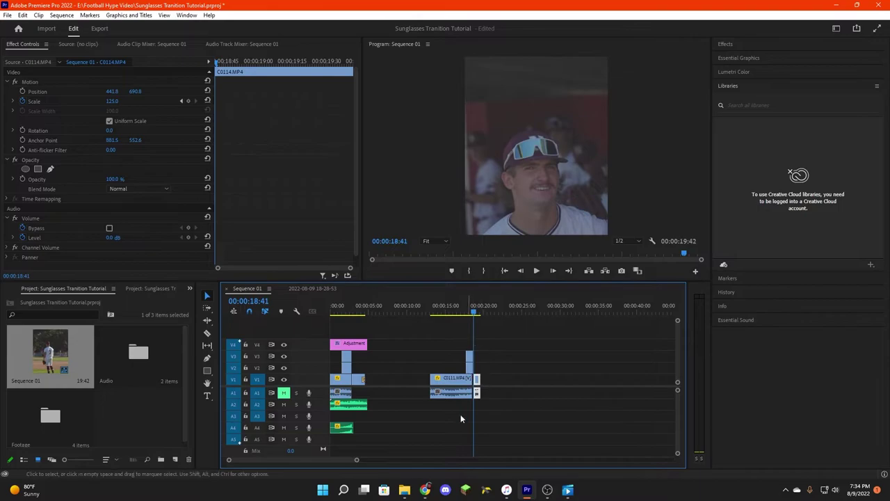
Zoom in on the cut and trim the final clip, undoing until no gap remains
key(equal)
key(equal)
key(equal)
key(equal)
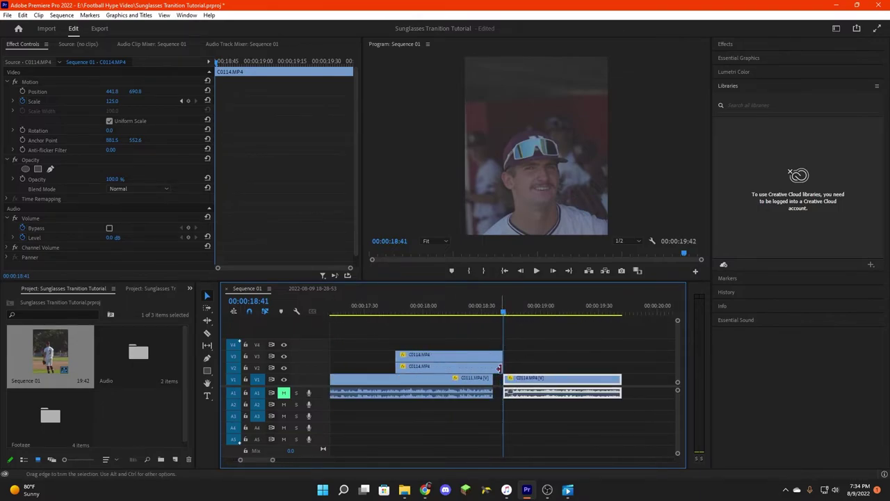
drag(516, 380, 520, 383)
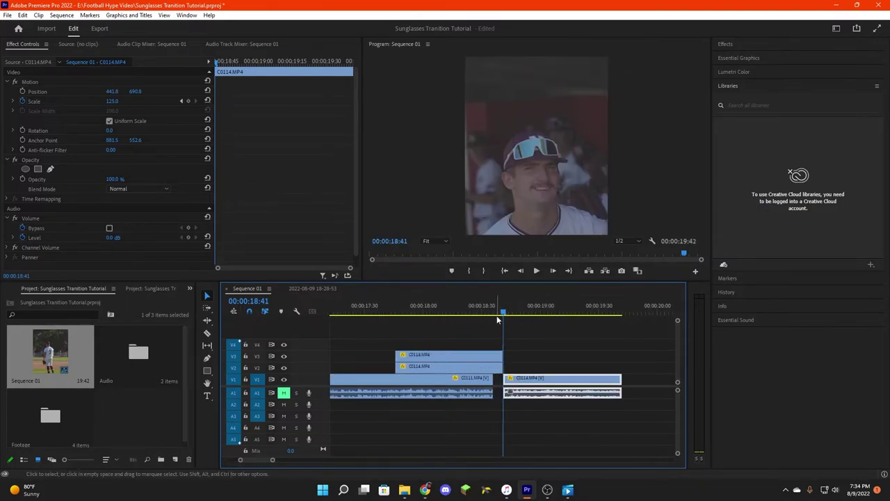
mouse_move(502, 312)
mouse_down()
mouse_move(483, 312)
mouse_move(552, 312)
mouse_move(497, 312)
mouse_move(515, 319)
mouse_move(507, 316)
mouse_up()
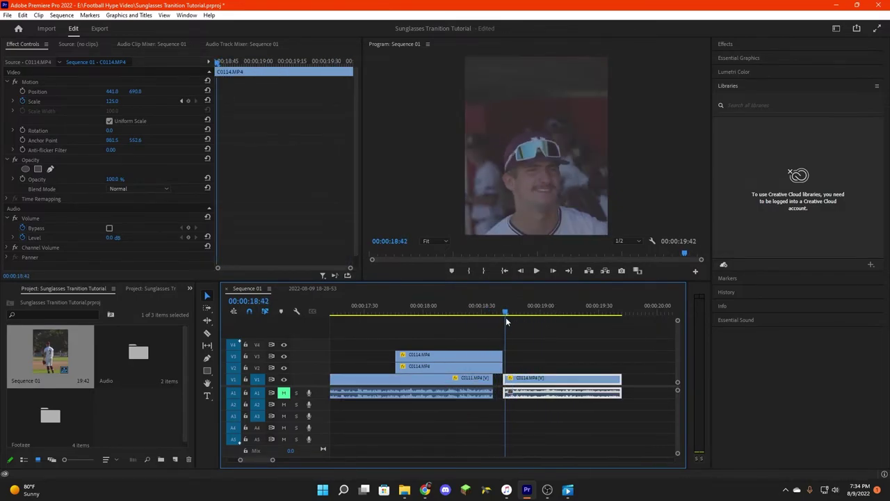
drag(506, 381, 524, 381)
click(499, 314)
drag(499, 315, 547, 313)
key(ctrl+z)
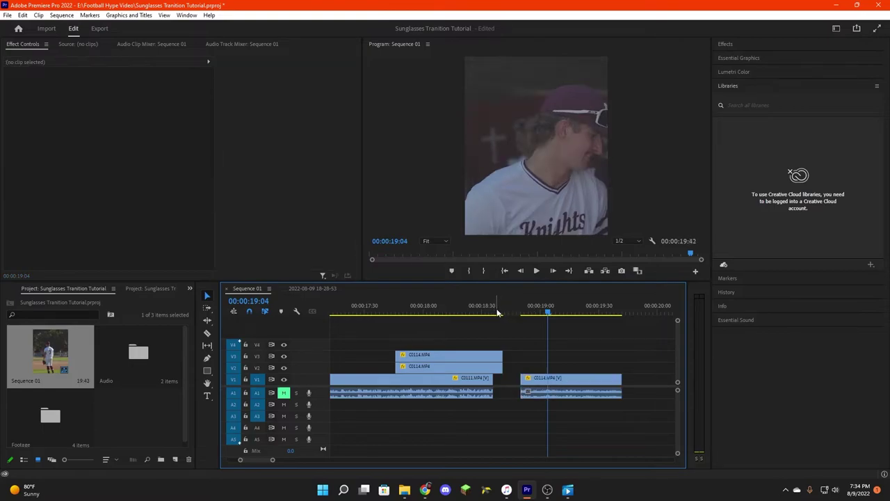
key(ctrl+shift+z)
Play back the cut between C0111 and C0114 to check it
click(497, 313)
key(space)
click(498, 311)
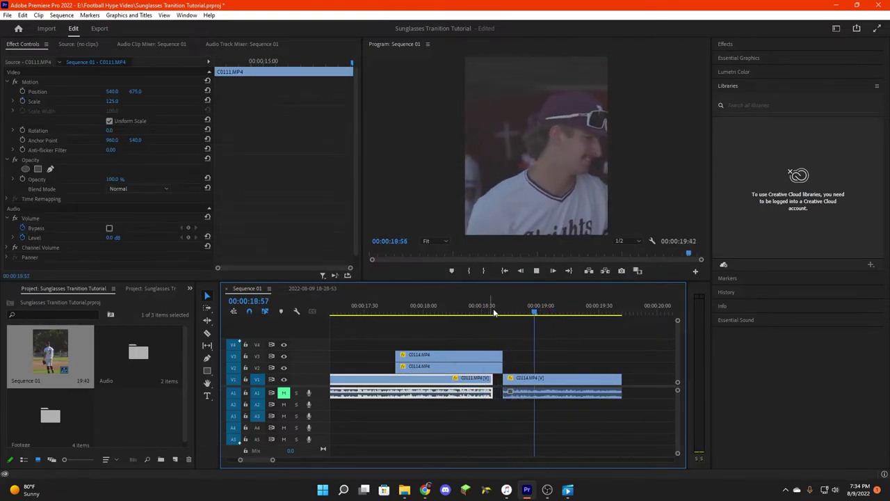
key(space)
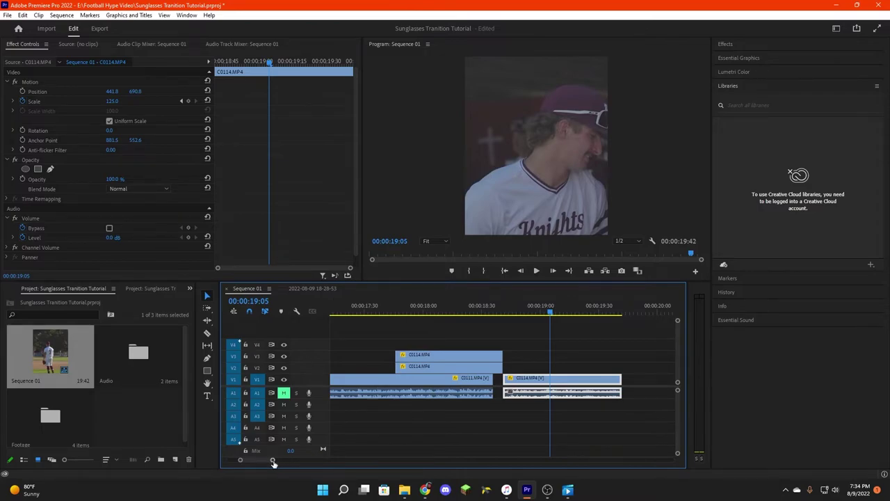
Zoom the timeline out to show the whole 00:00:19:42 sequence, replaying the transition along the way
drag(273, 463, 326, 461)
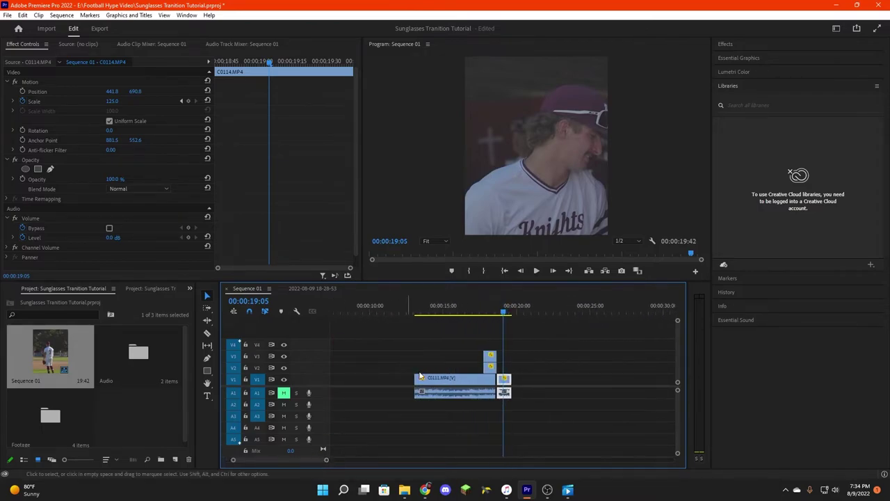
click(417, 313)
key(space)
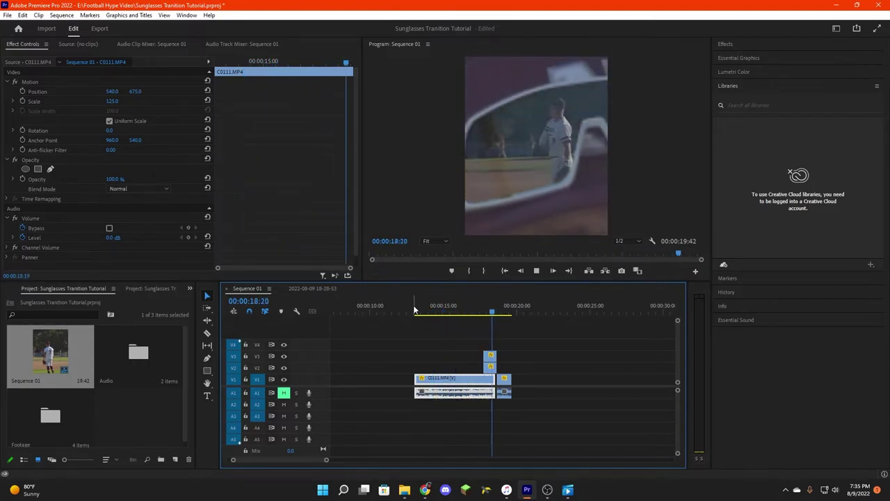
click(378, 413)
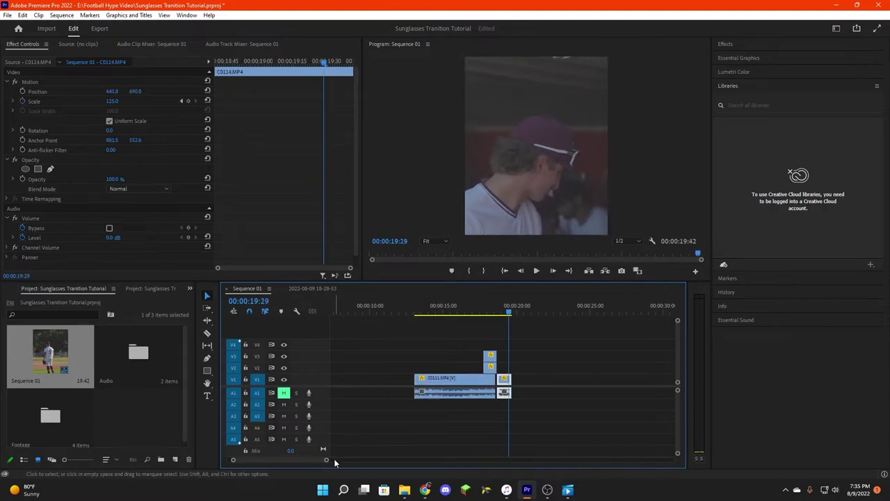
drag(326, 460, 344, 463)
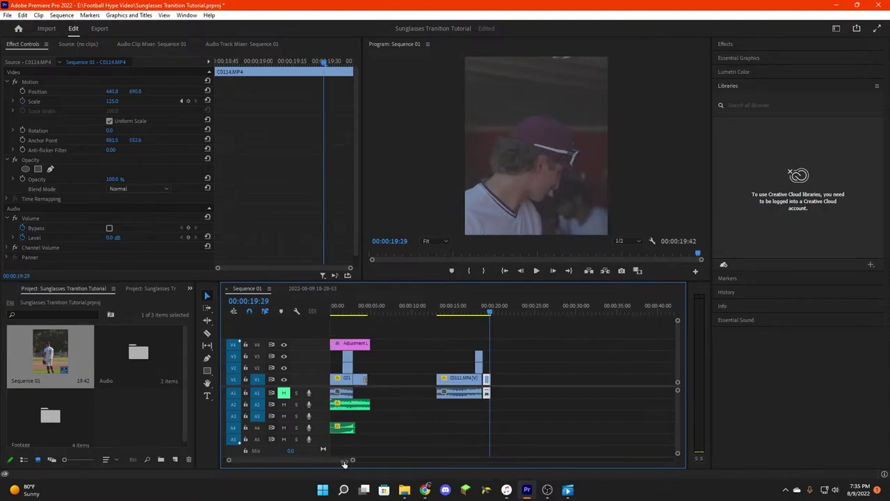
Target V1 and move the V4 Adjustment Layer right over C0111, around 00:00:15
click(255, 379)
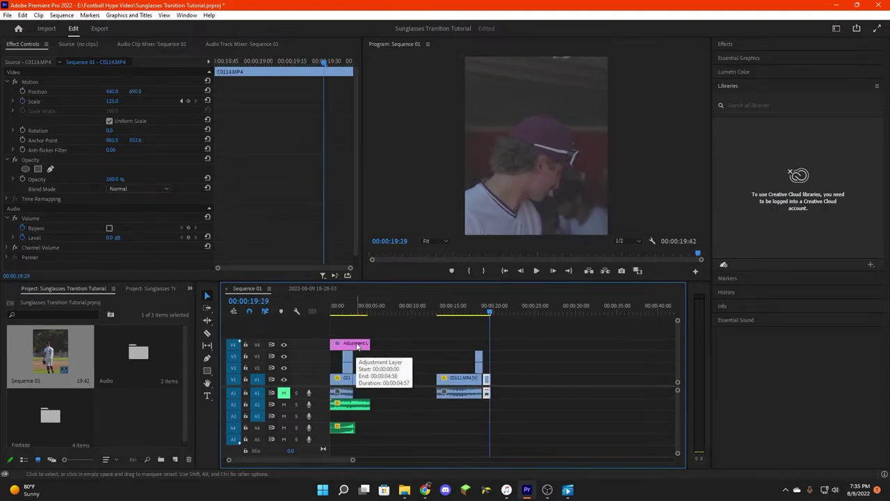
drag(358, 346, 489, 341)
mouse_move(461, 310)
mouse_down()
mouse_move(443, 310)
mouse_move(461, 310)
mouse_up()
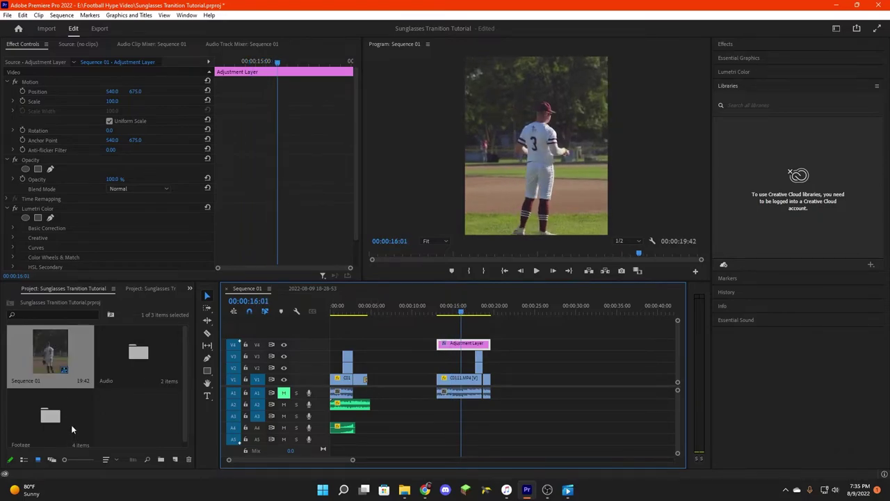
Place the beautiful-boom-bap music on A2 under C0111 and cut it off where the video ends
click(146, 351)
double_click(146, 351)
double_click(68, 368)
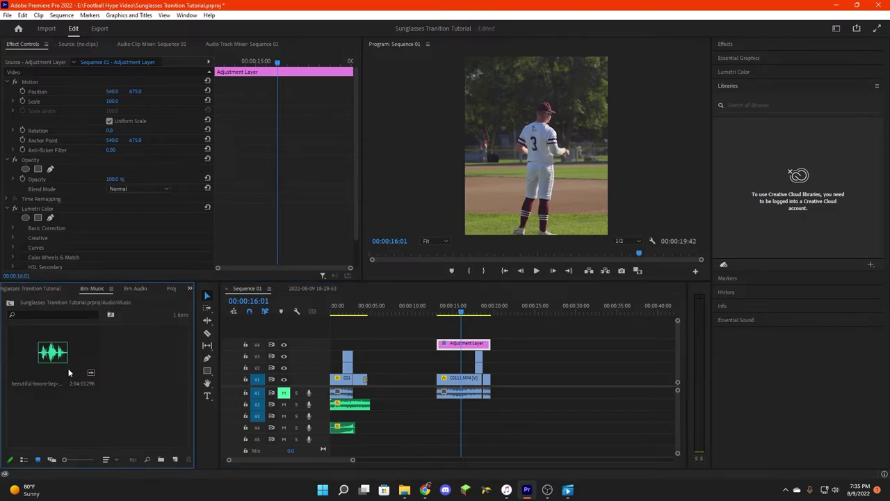
drag(68, 368, 568, 414)
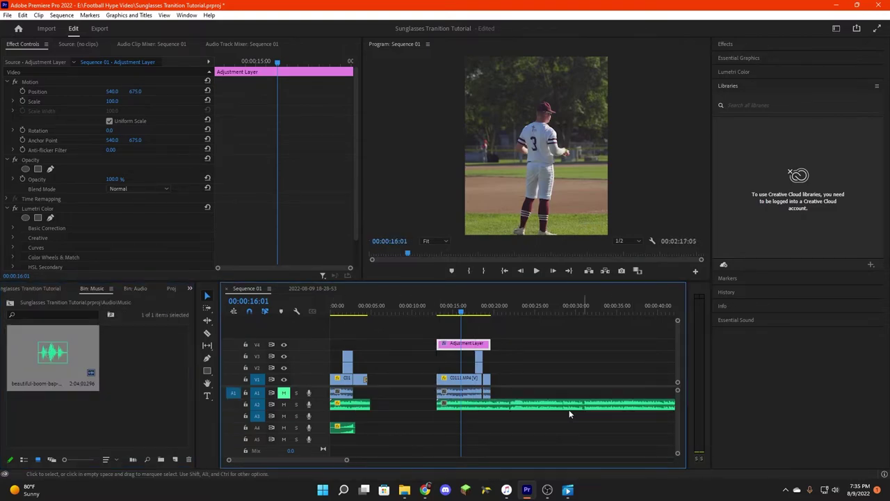
click(507, 405)
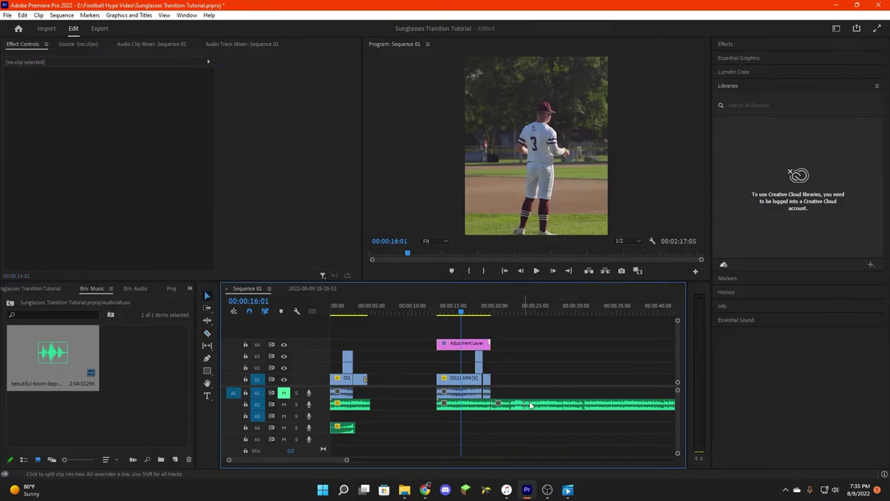
key(Delete)
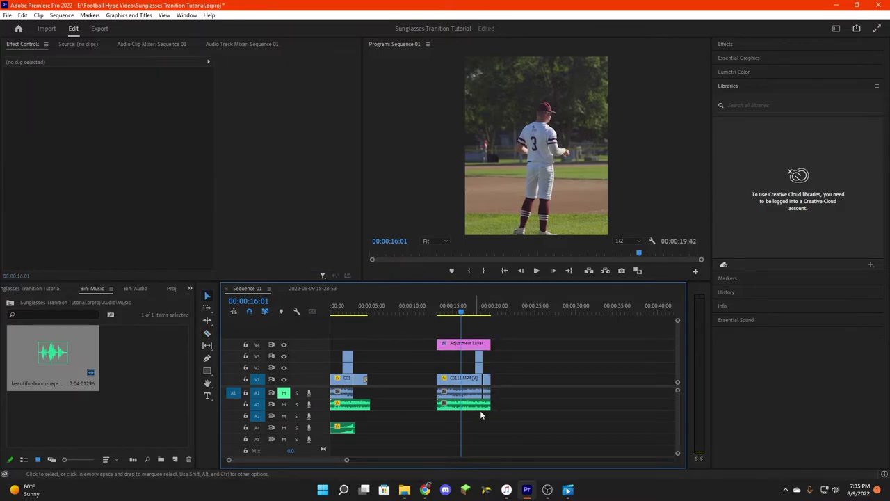
Put SFX - Riser Metallic (Transition) on A3 just before the sunglasses transition, nudge it later, and preview
click(134, 289)
double_click(137, 344)
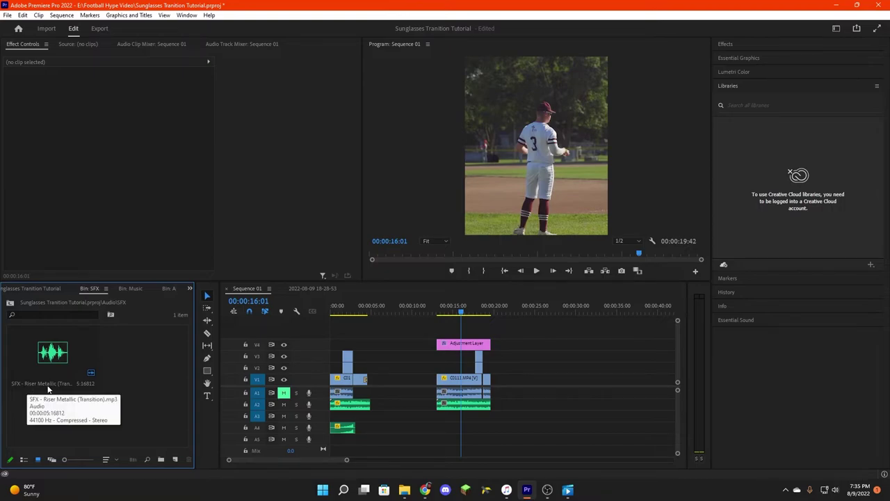
drag(48, 389, 484, 420)
drag(463, 313, 469, 315)
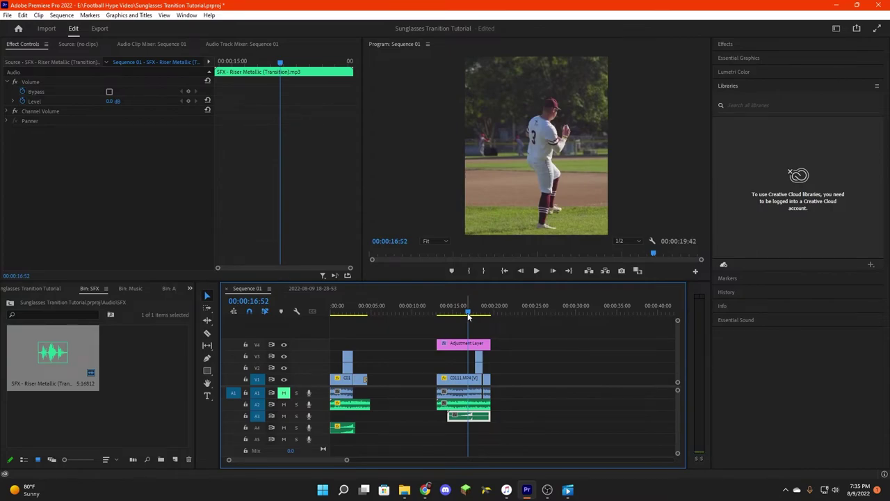
drag(479, 416, 488, 415)
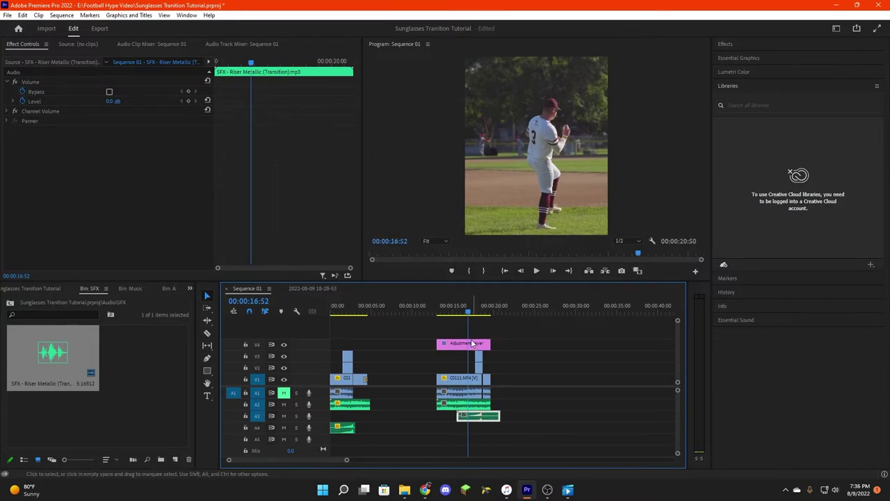
key(space)
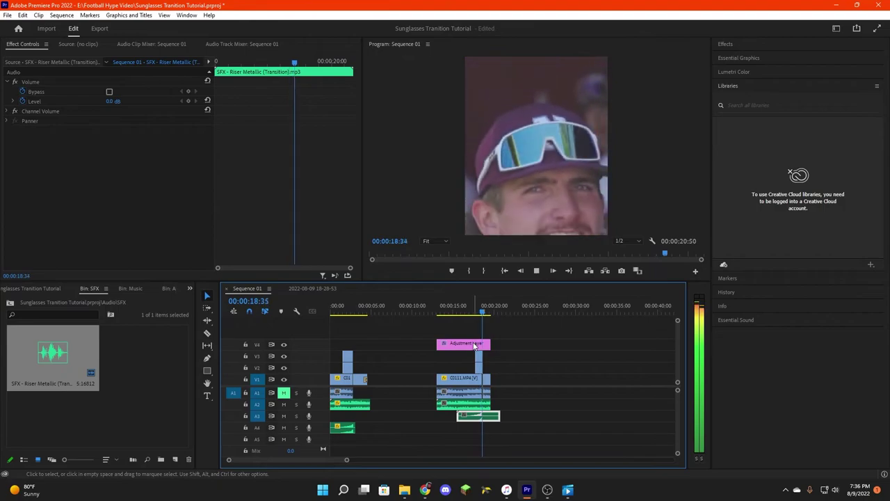
key(space)
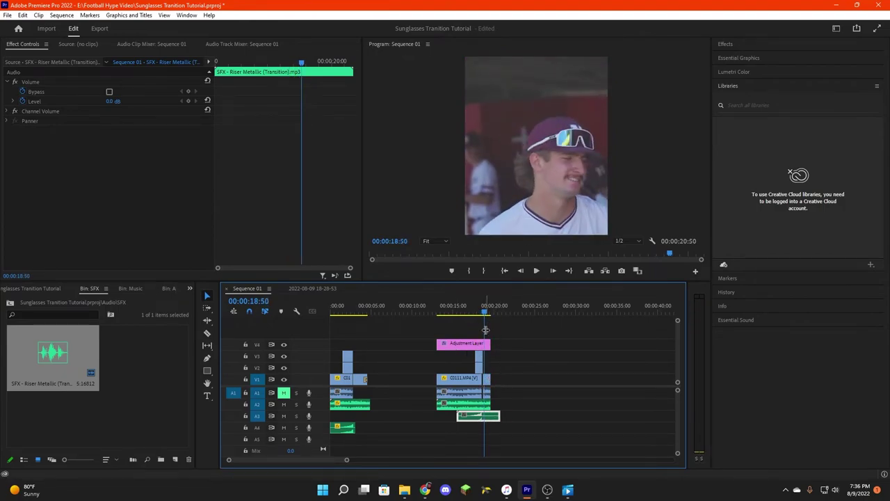
right_click(480, 417)
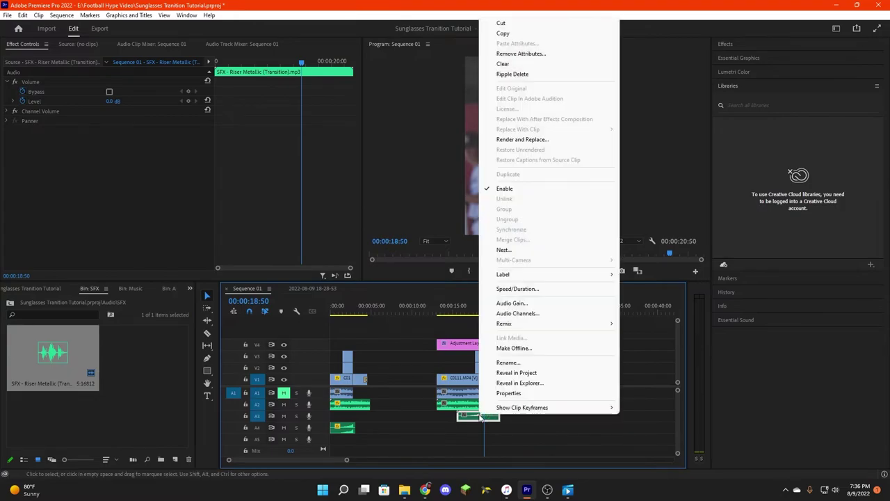
click(532, 288)
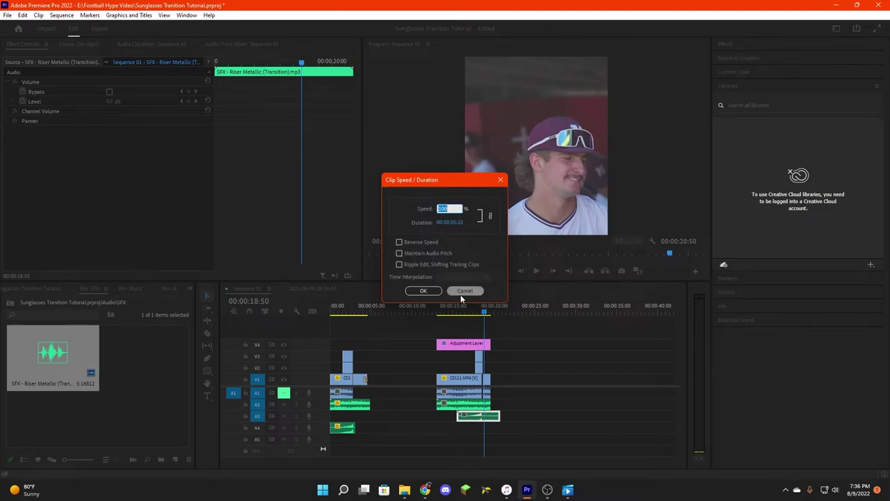
click(501, 182)
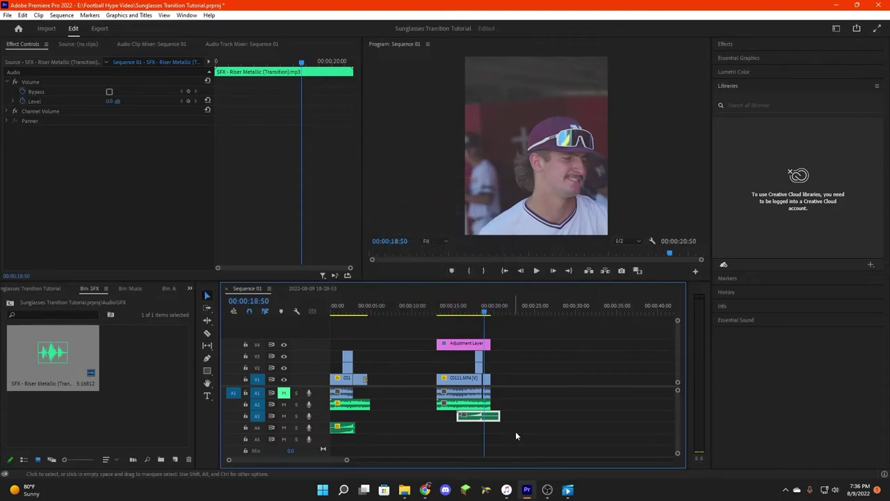
Keyframe the boom-bap music's Level at 18:51, then drop it to -57.7 dB at 19:33
click(413, 313)
drag(413, 313, 484, 314)
click(485, 407)
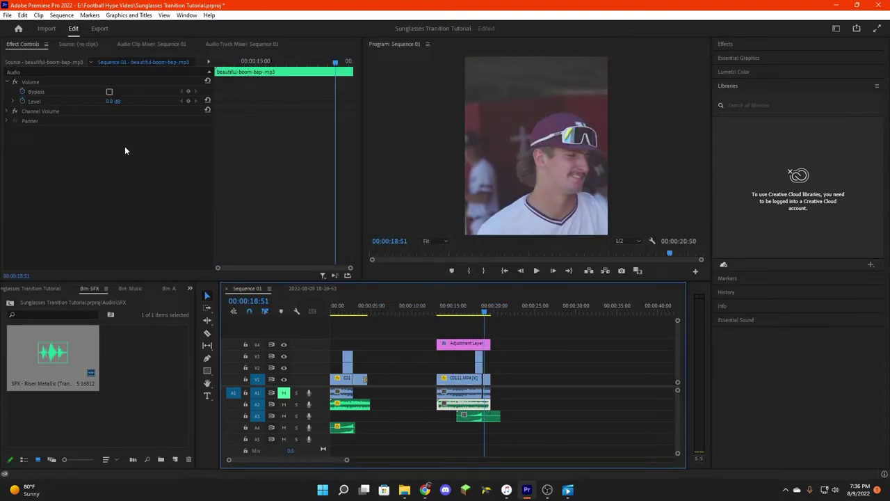
click(188, 101)
drag(333, 64, 350, 57)
drag(106, 104, 76, 104)
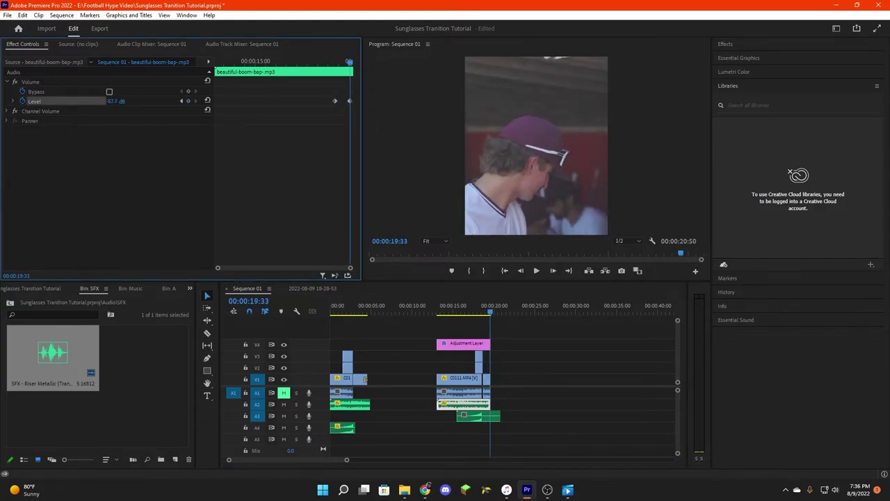
Search the Effects panel for 'dip' and drop Dip to Black onto the final V1 clip's end
click(749, 44)
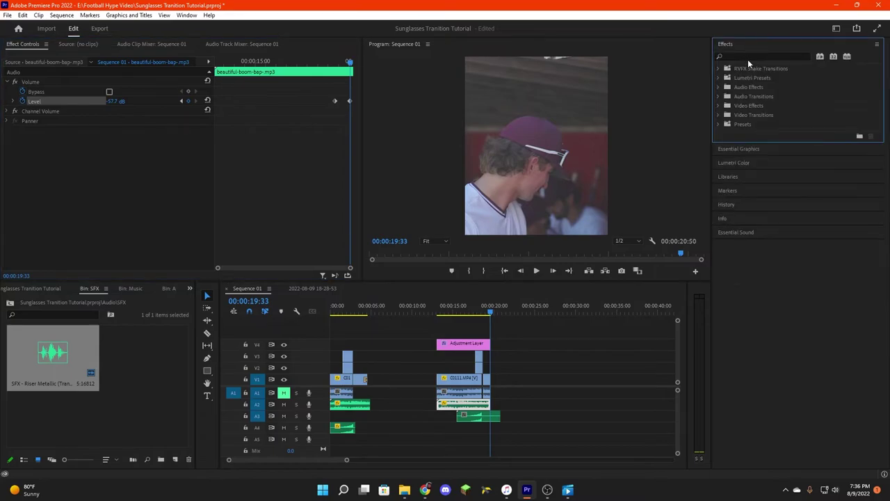
click(747, 57)
text(dip)
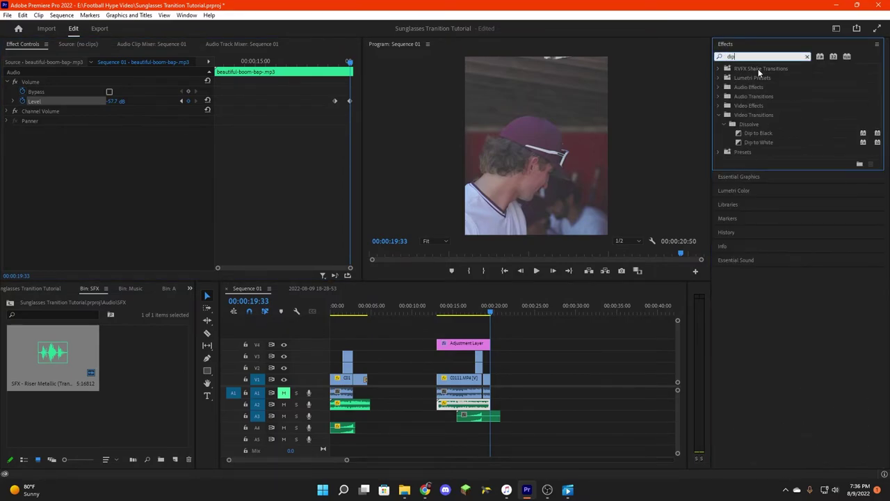
drag(760, 131, 488, 380)
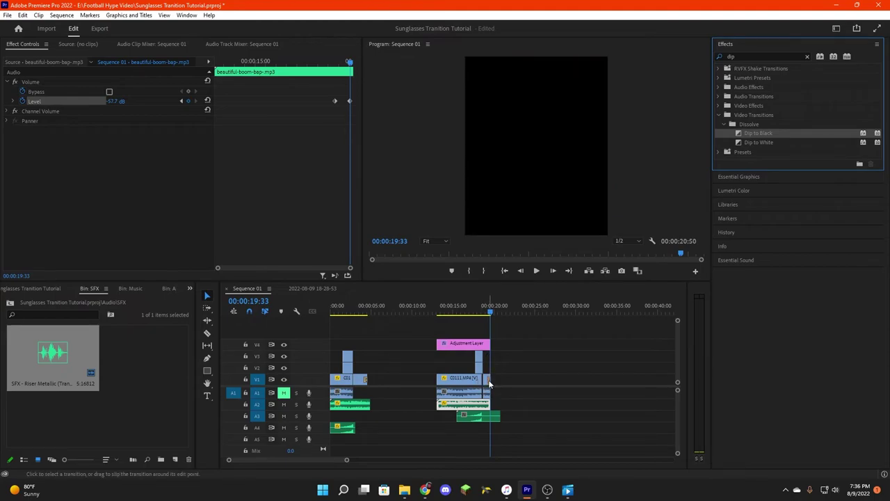
drag(490, 317, 436, 318)
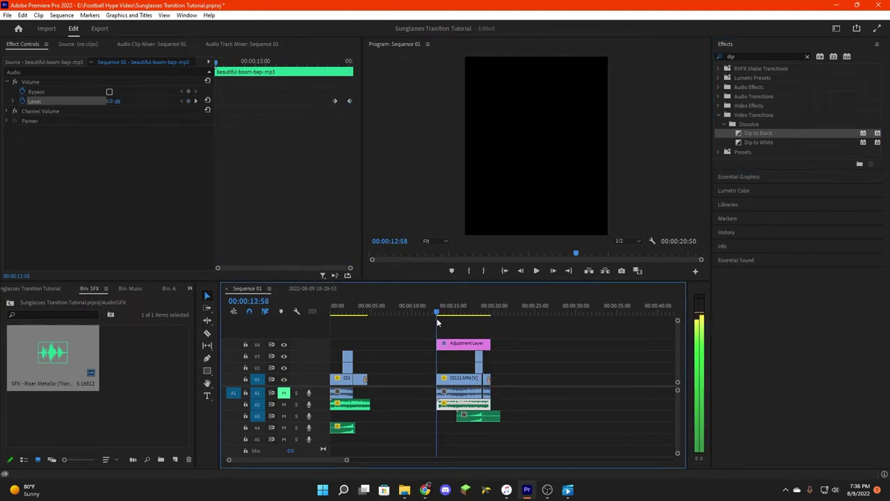
key(space)
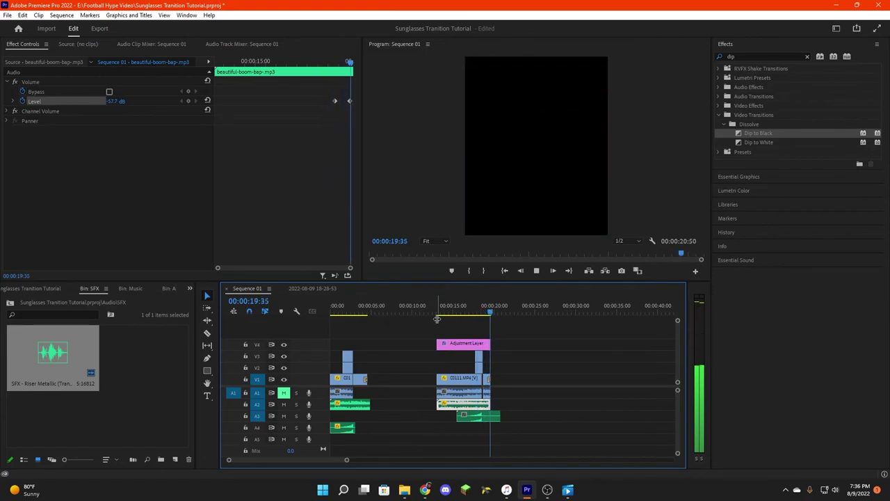
key(space)
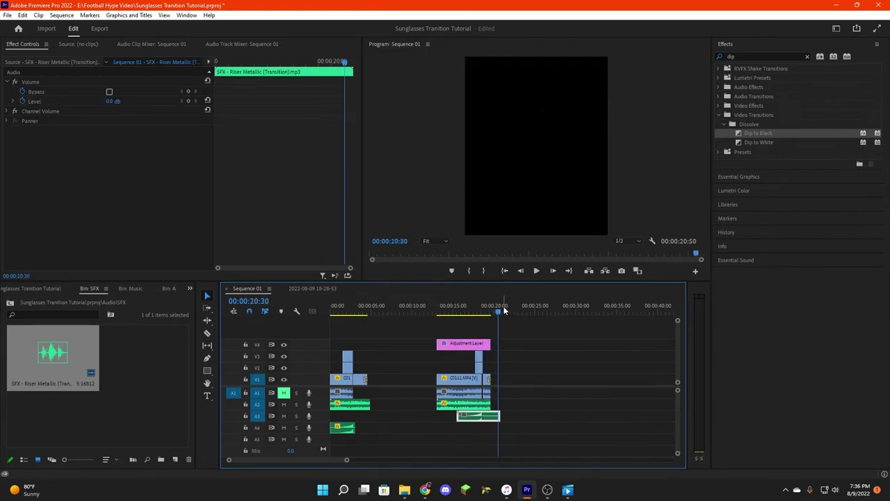